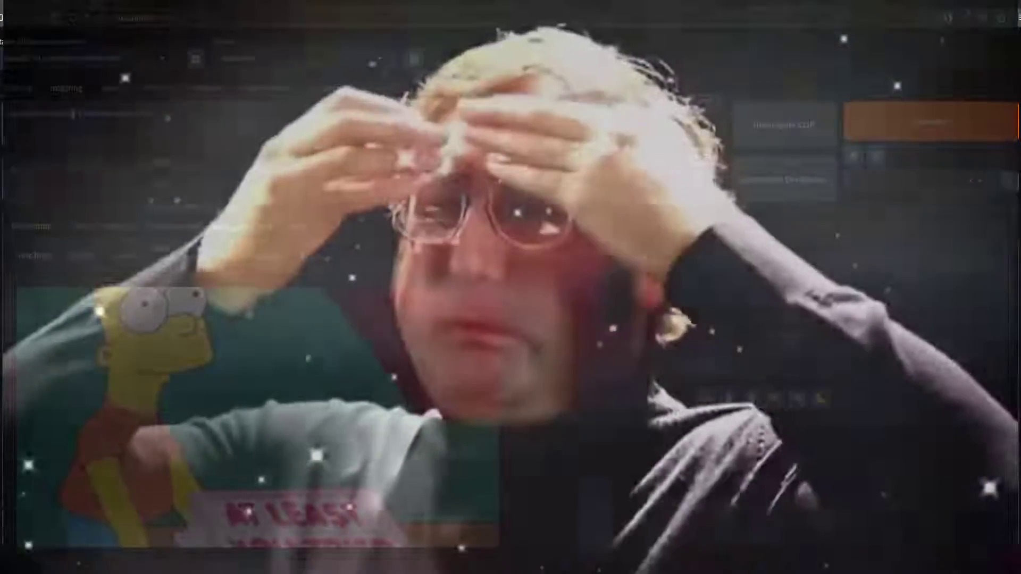
key("ctrl+Return")
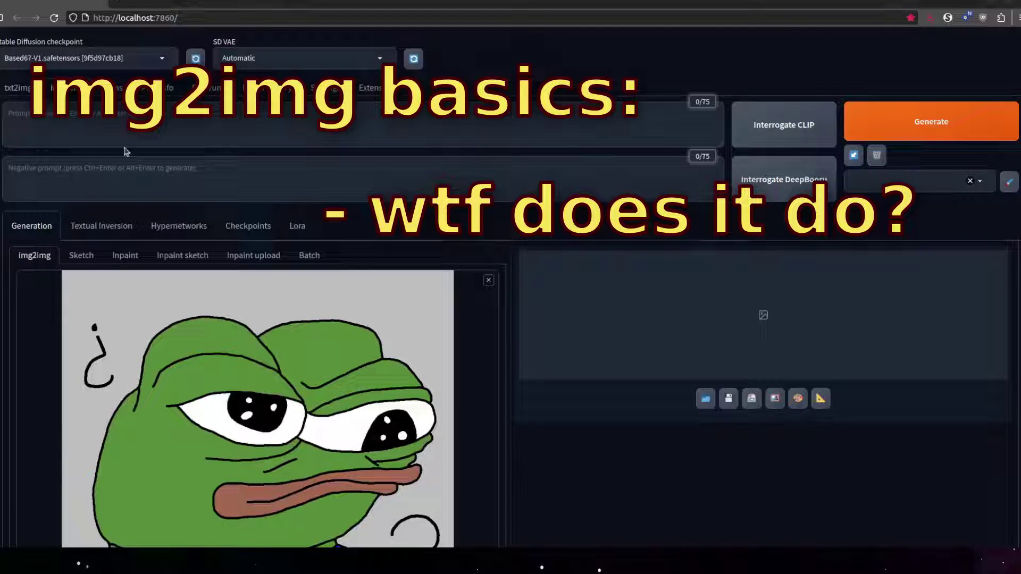
Enter the img2img prompt "a very confused frog", set the output dimension to 768 and generate from the loaded frog picture.
type("pepe the frog")
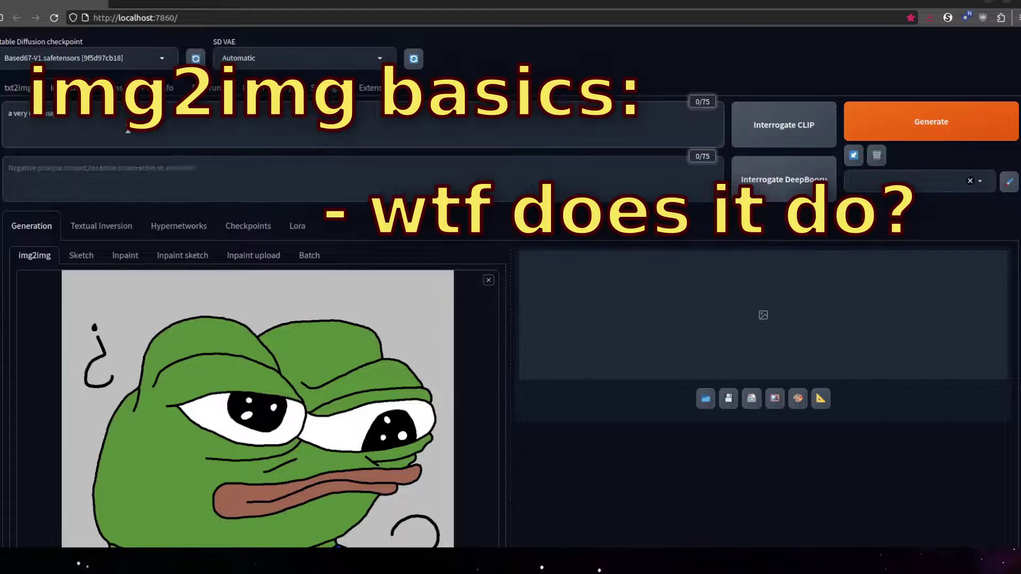
scroll(316, 460, "down", 7)
double_click(330, 429)
type("768")
scroll(285, 425, "up", 10)
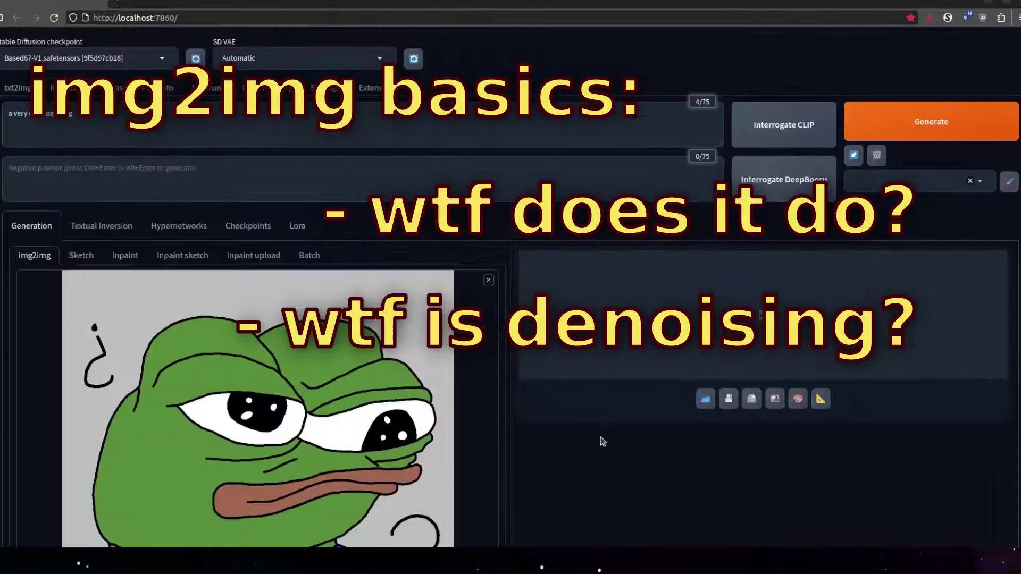
scroll(285, 426, "down", 15)
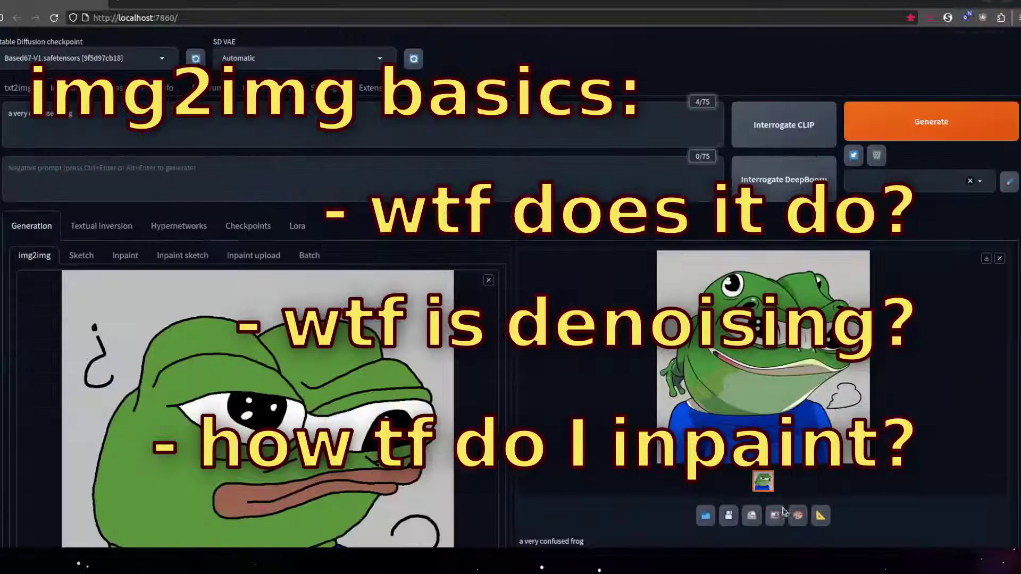
key("ctrl+Return")
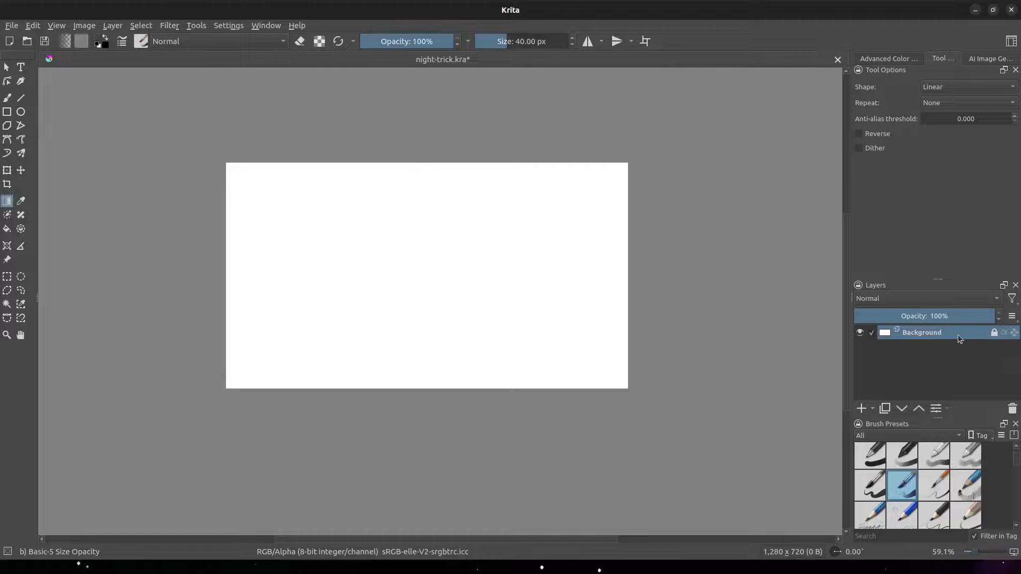
In Krita, add a paint layer, fill it with a vertical dark-to-light grey gradient and save the document.
left_click(862, 408)
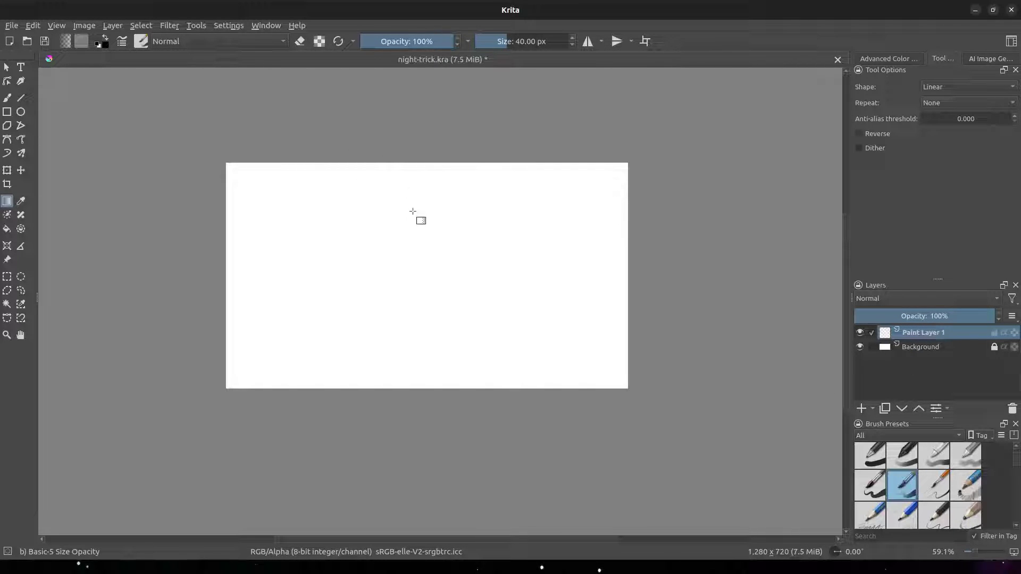
left_click_drag(407, 163, 407, 519)
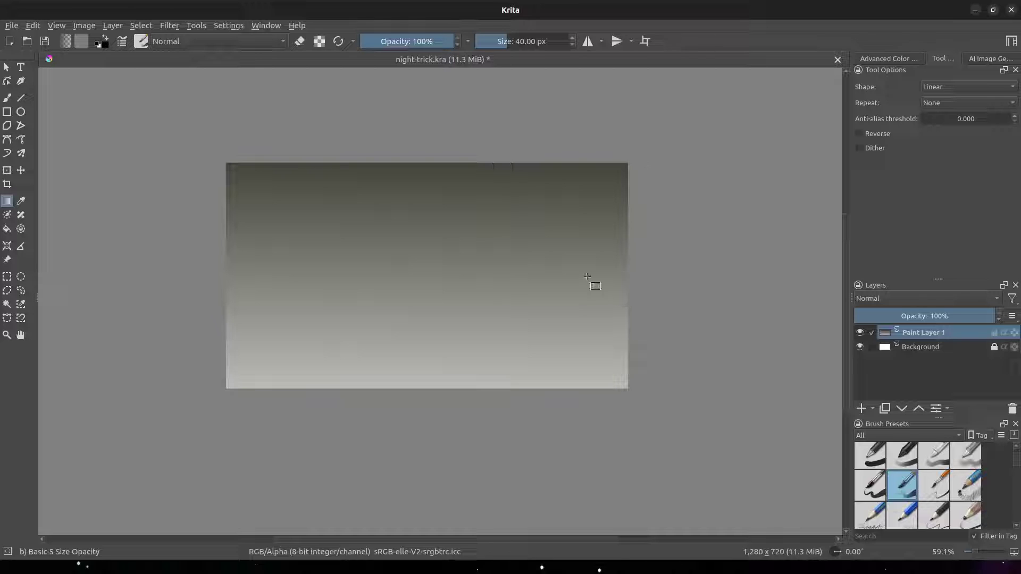
key("ctrl+s")
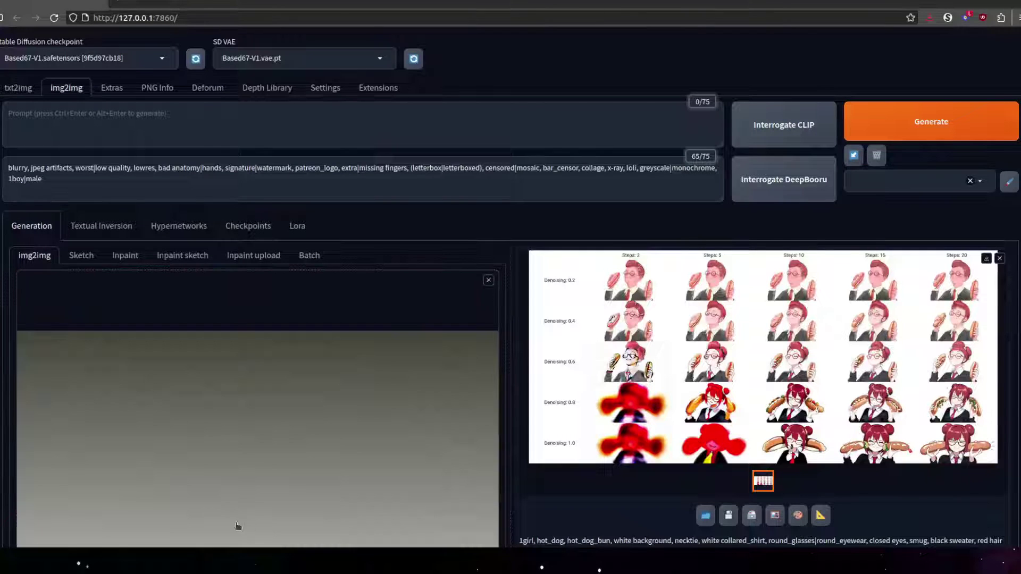
In Stable Diffusion's img2img settings, turn off the X/Y/Z plot script and set the denoising strength to 0.9.
scroll(237, 527, "down", 15)
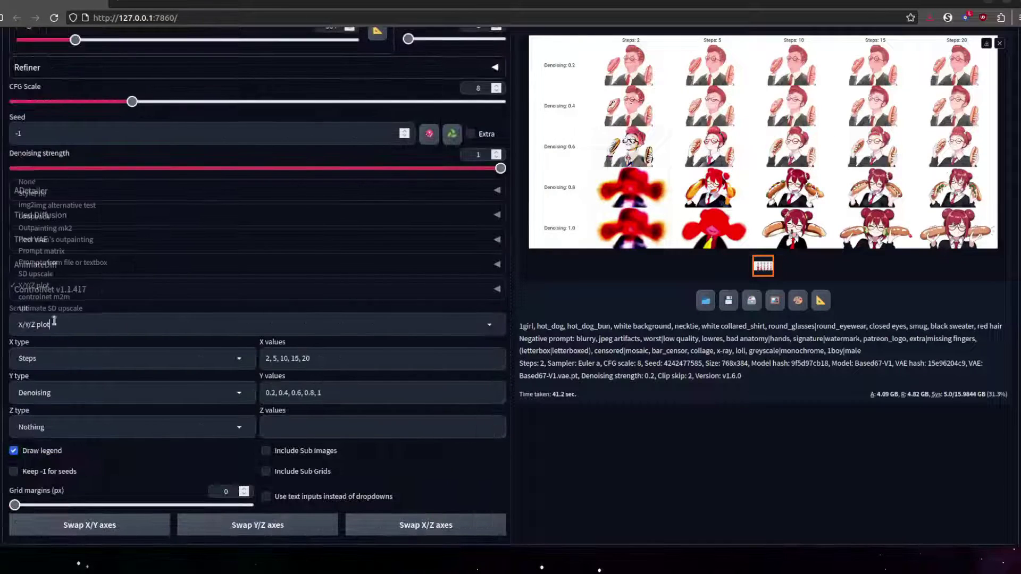
scroll(555, 484, "up", 5)
scroll(555, 483, "up", 1)
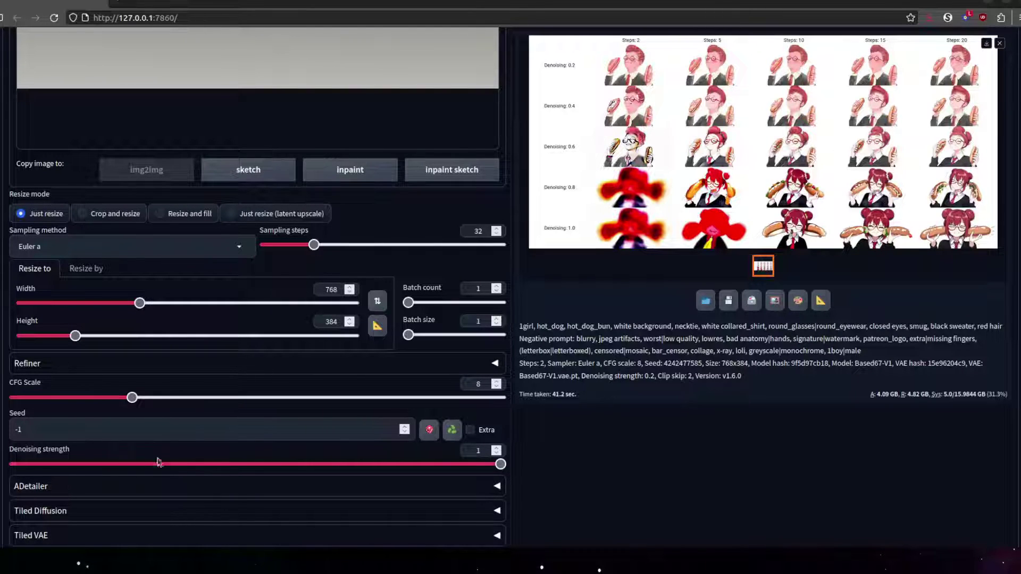
left_click_drag(500, 464, 452, 465)
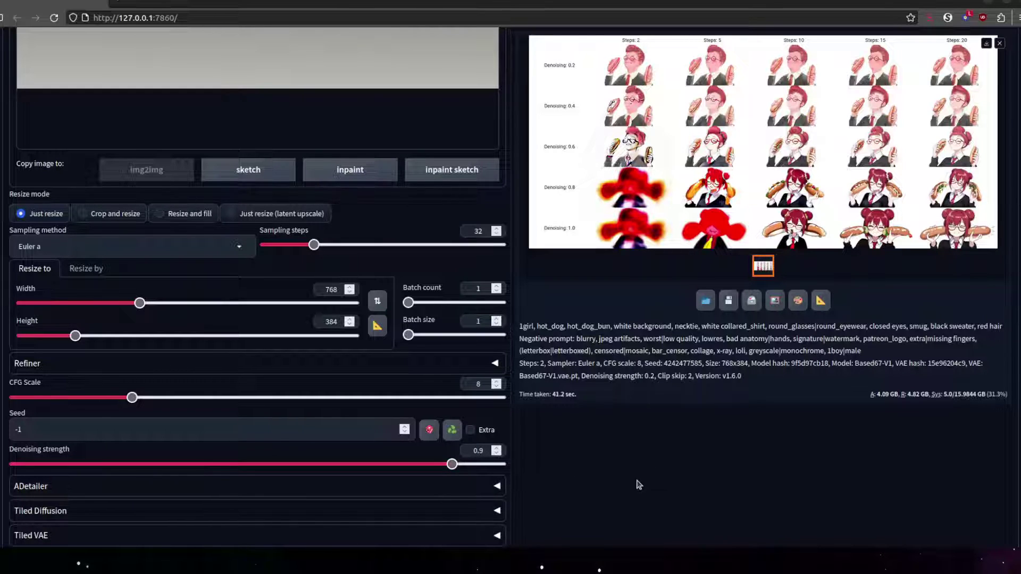
Set the output size to 1280 by 720 and generate an image from the grey gradient without a prompt.
double_click(317, 289)
type("1280")
double_click(287, 322)
type("720")
scroll(689, 466, "up", 3)
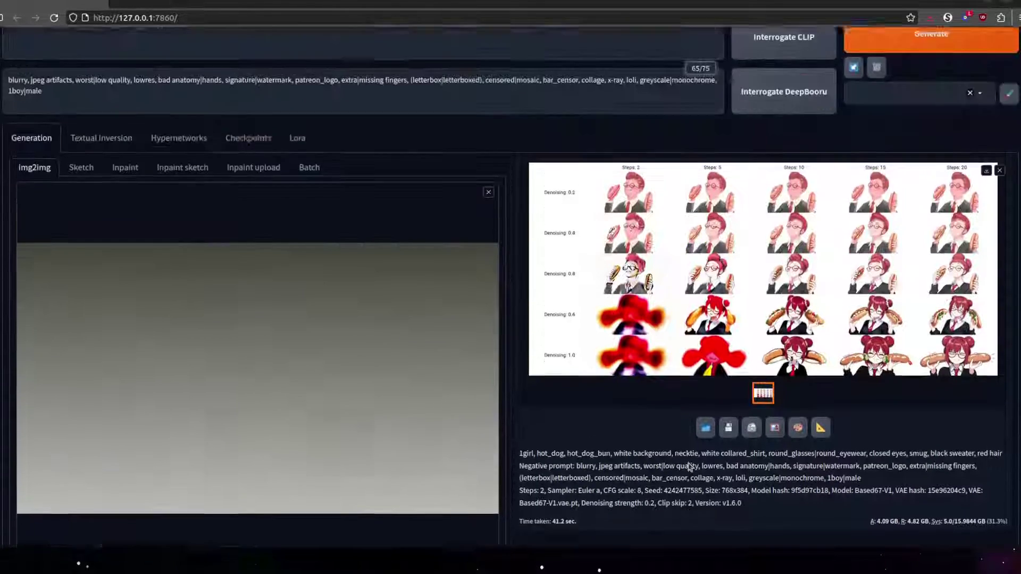
scroll(689, 466, "up", 2)
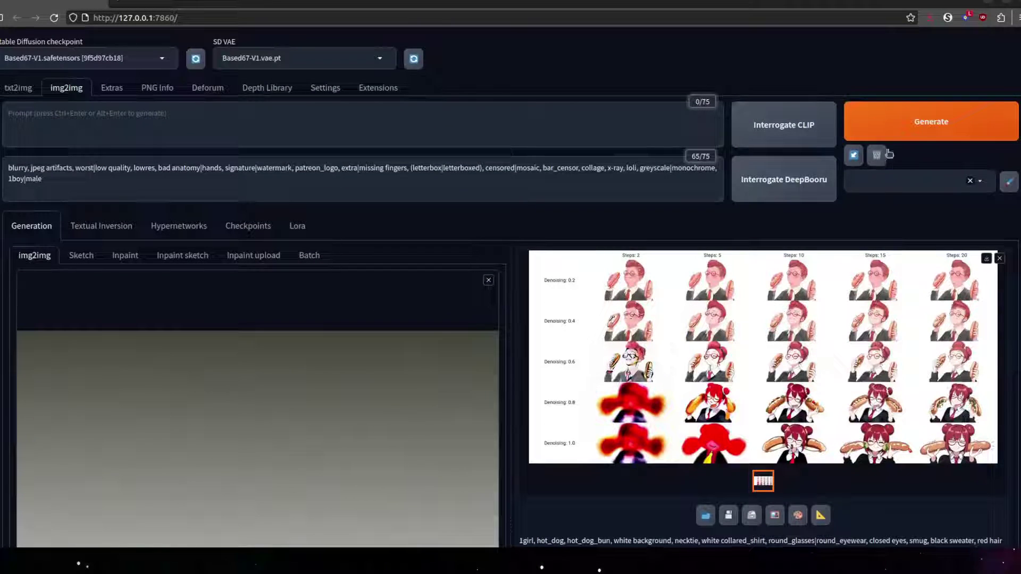
left_click(914, 122)
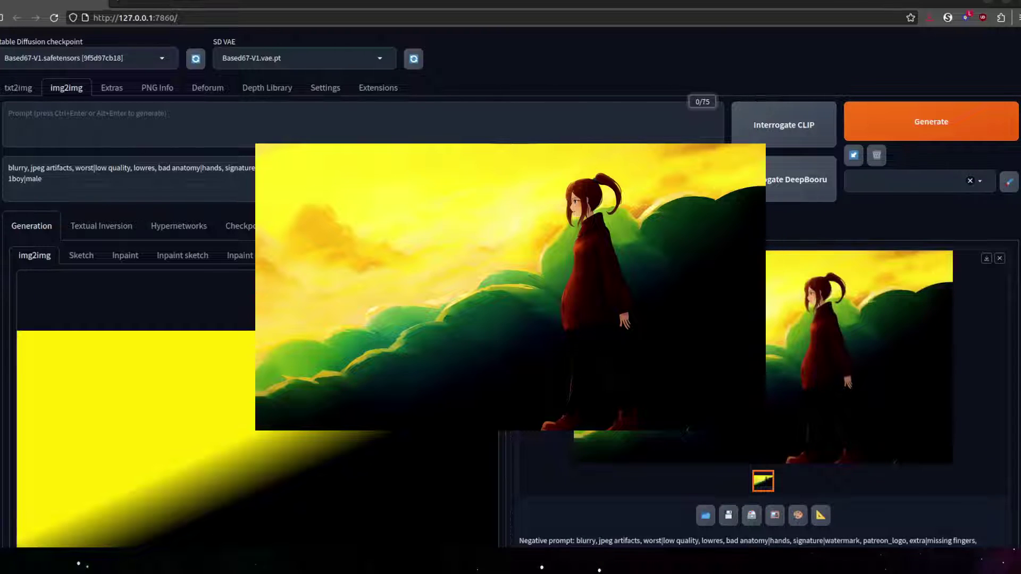
Generate from the blue-to-green gradient using the prompt "sky, grass".
left_click(910, 113)
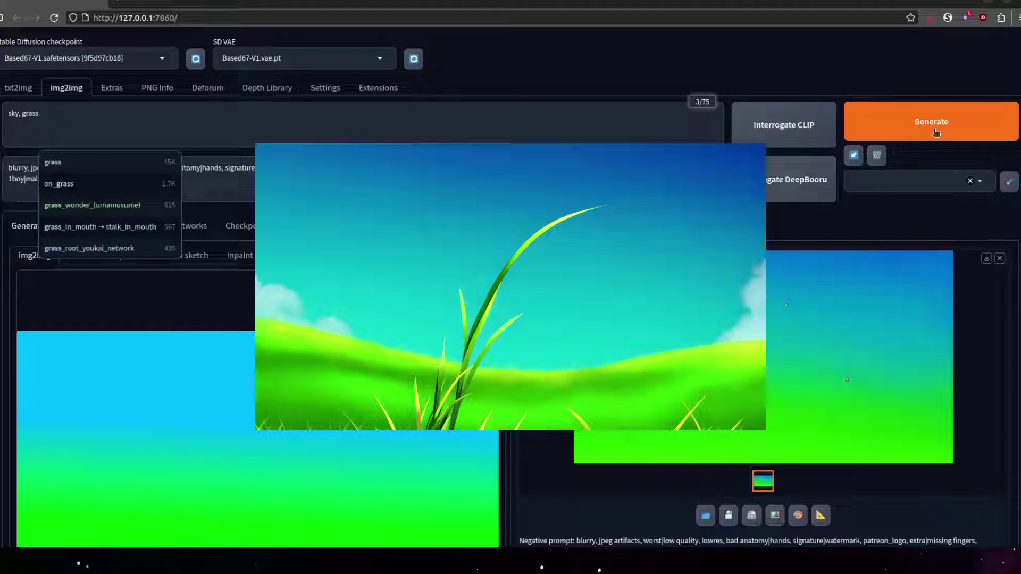
left_click(936, 133)
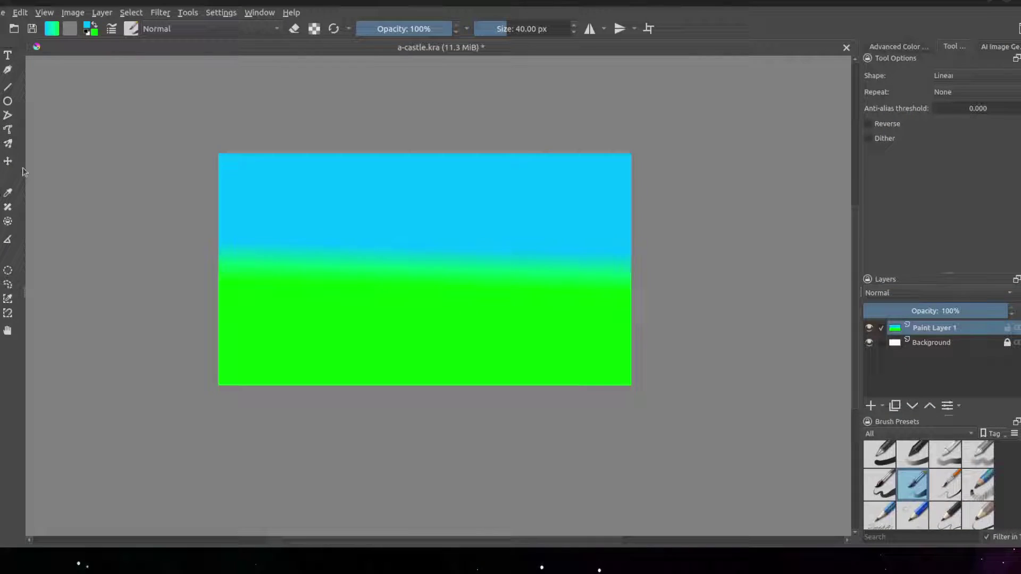
In Krita, paint a dark grey castle with two towers and blue roofs over the sky and grass gradient.
key("b")
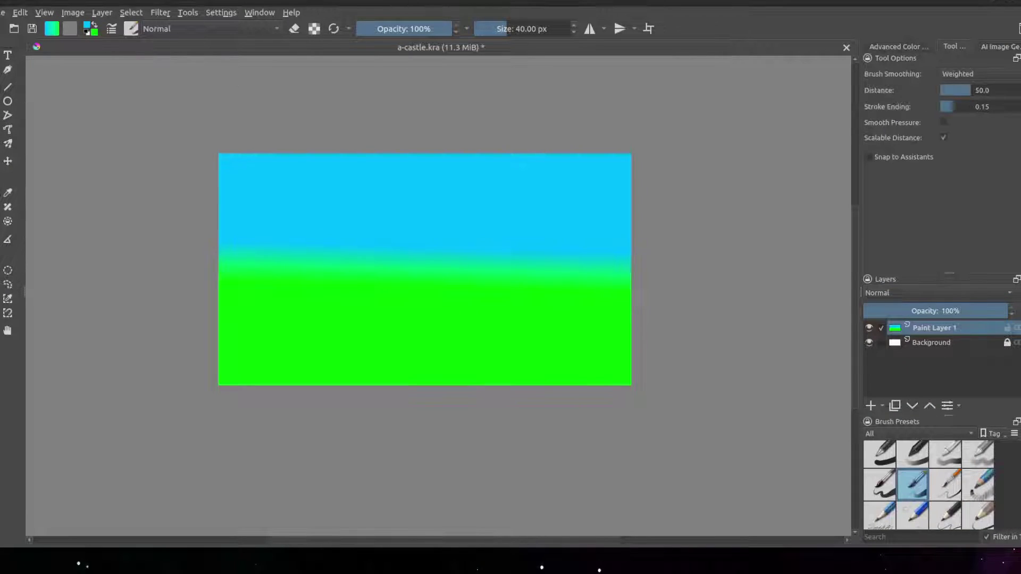
mouse_move(473, 292)
left_mouse_down()
mouse_move(327, 291)
mouse_move(298, 237)
mouse_move(470, 294)
mouse_move(458, 287)
mouse_move(451, 224)
left_mouse_up()
left_click_drag(338, 202, 371, 208)
left_click_drag(433, 202, 475, 206)
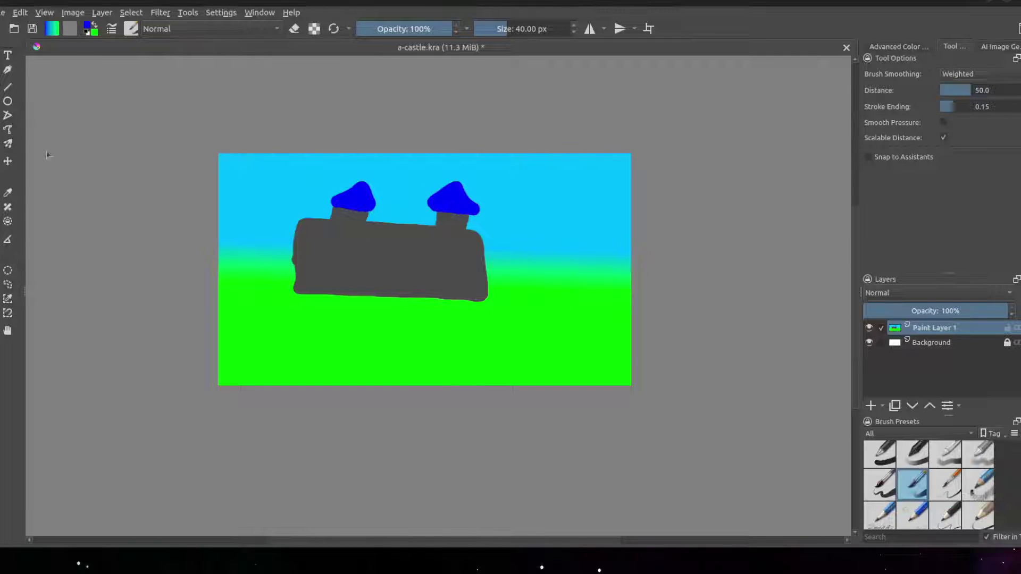
Paint a yellow sun with rays in the canvas's upper-right corner and a light blue river across the lower-right grass.
mouse_move(606, 160)
left_mouse_down()
mouse_move(619, 178)
mouse_move(564, 169)
left_mouse_up()
left_click_drag(603, 186, 598, 205)
left_click_drag(622, 191, 625, 226)
left_click_drag(625, 301, 382, 385)
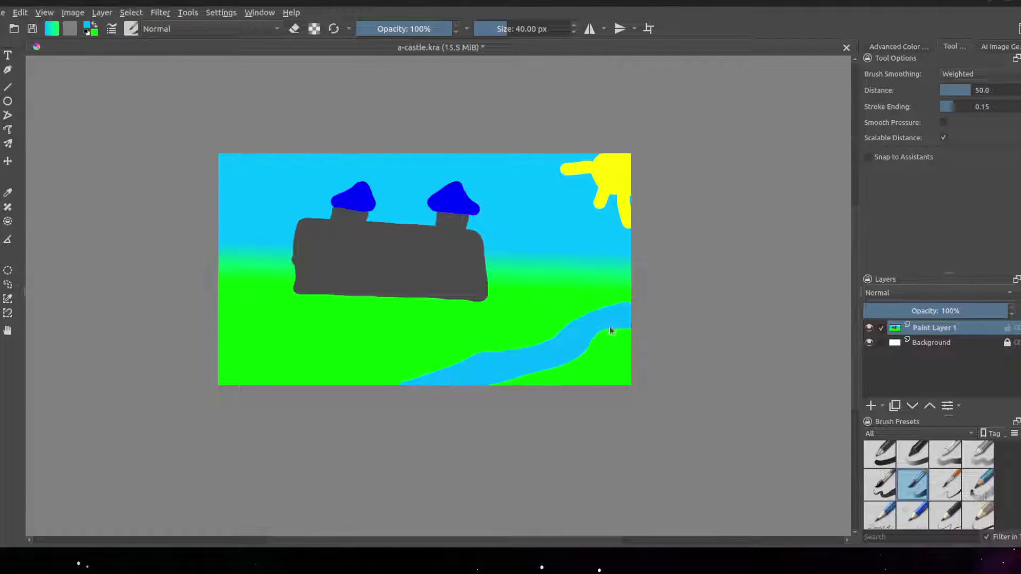
left_click_drag(609, 326, 367, 385)
Paint a grey road from the castle towards the canvas's lower-left corner and save the document.
left_click_drag(346, 298, 229, 361)
left_click_drag(326, 314, 257, 356)
key("ctrl+s")
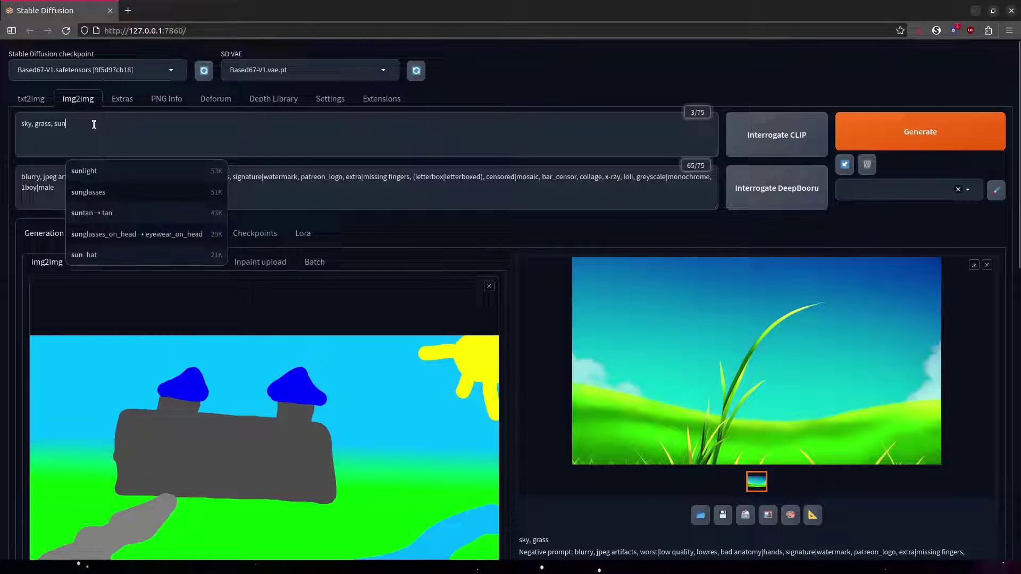
In Stable Diffusion, complete the prompt as "sky, grass, sunshine, river, road, castle" and generate from the castle drawing.
type("shine, river, road, castle")
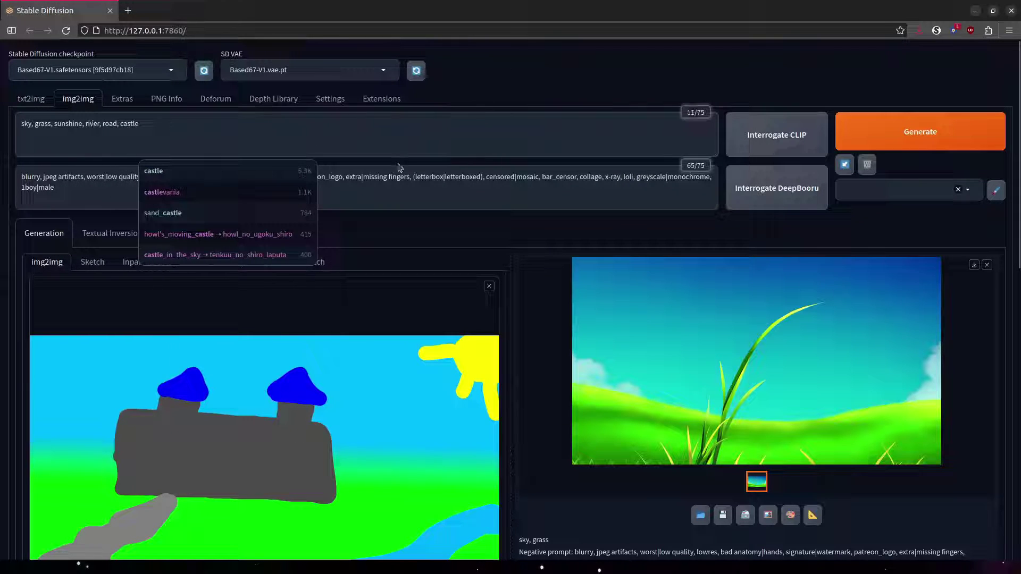
key("ctrl+Return")
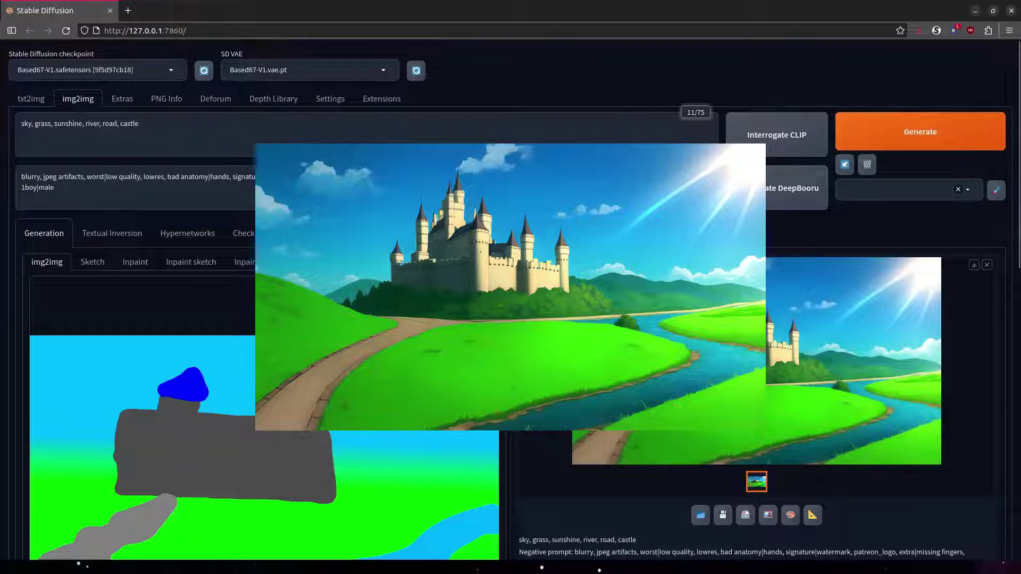
Lower the denoising strength to 0.7 and generate the castle image again.
scroll(357, 294, "down", 7)
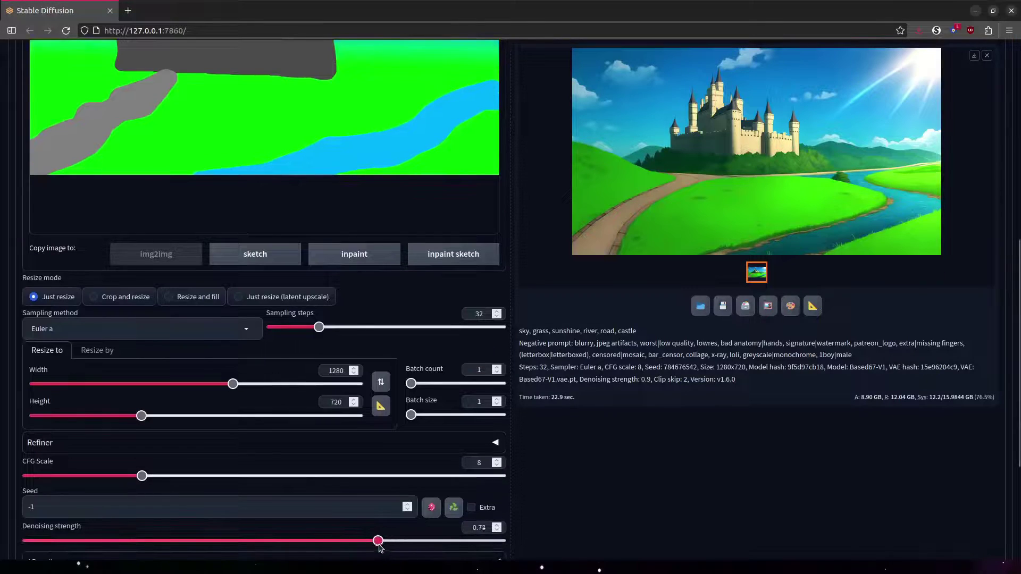
scroll(357, 294, "up", 7)
left_click(920, 131)
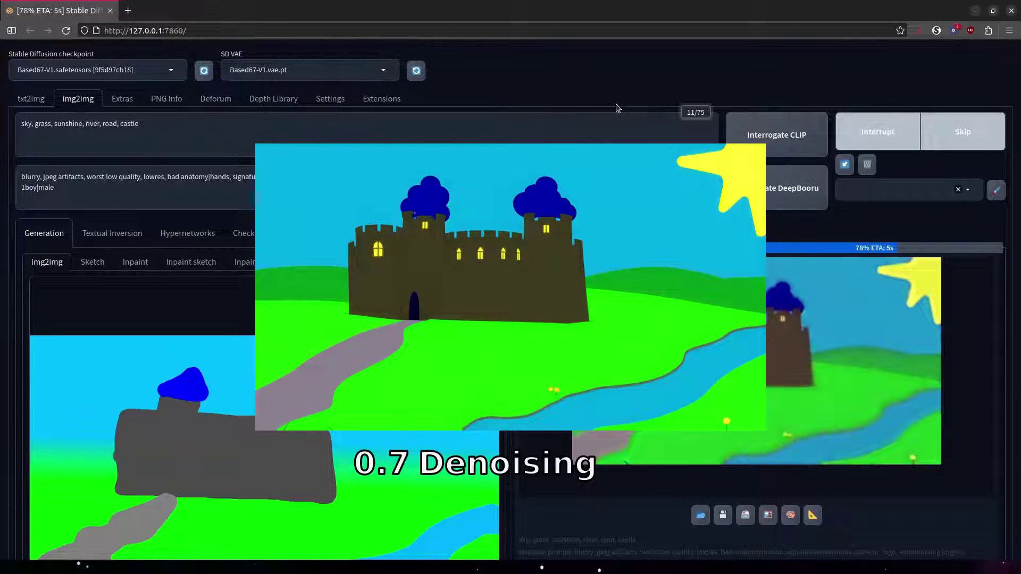
Raise the denoising strength slightly and generate another version of the castle image.
scroll(617, 108, "down", 10)
left_click_drag(361, 423, 406, 419)
scroll(745, 319, "up", 10)
key("ctrl+Return")
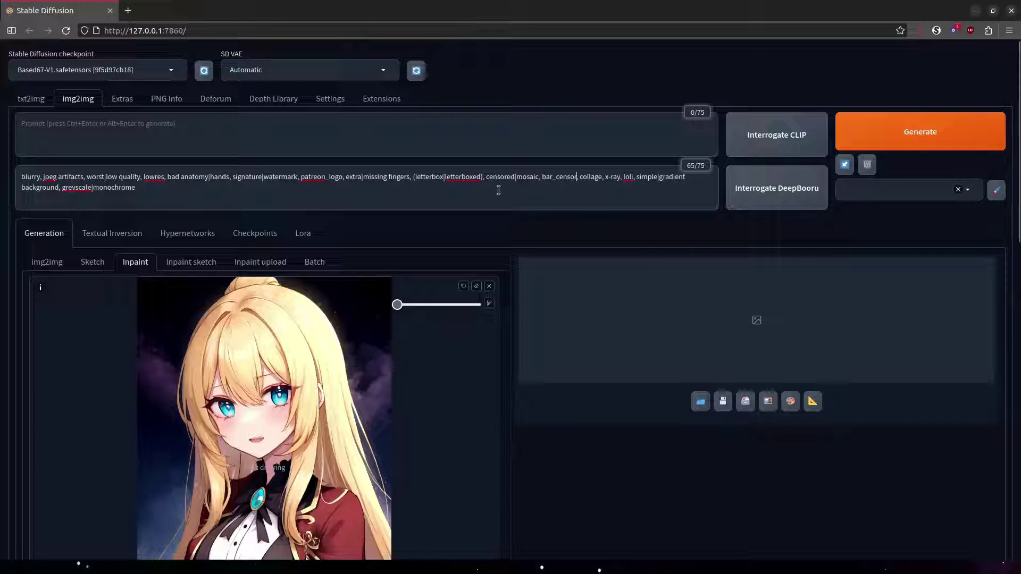
Enlarge the inpaint brush to nearly its maximum size and mask the area around the blonde character's eyes.
scroll(509, 186, "down", 3)
scroll(495, 186, "down", 4)
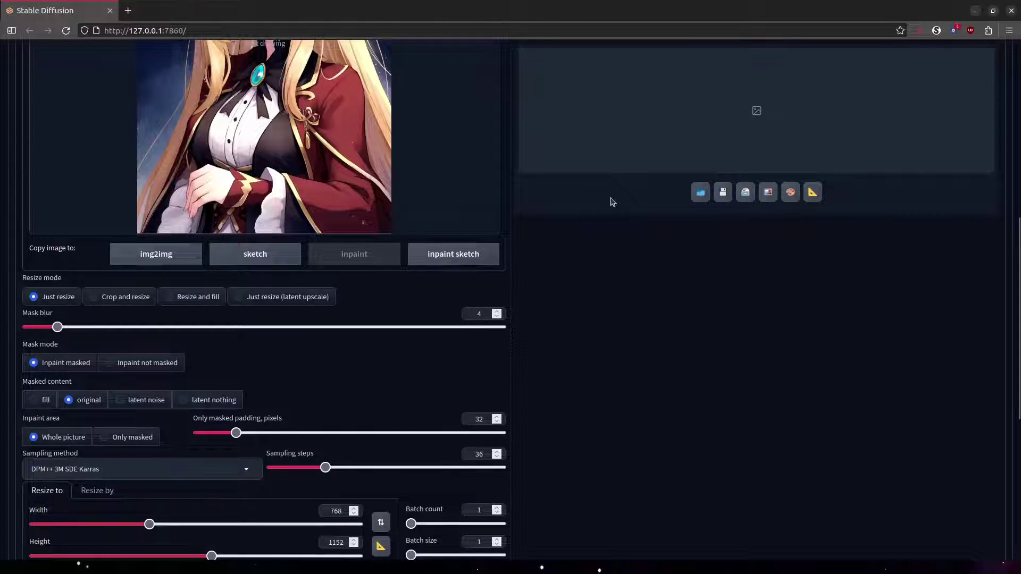
scroll(612, 202, "down", 1)
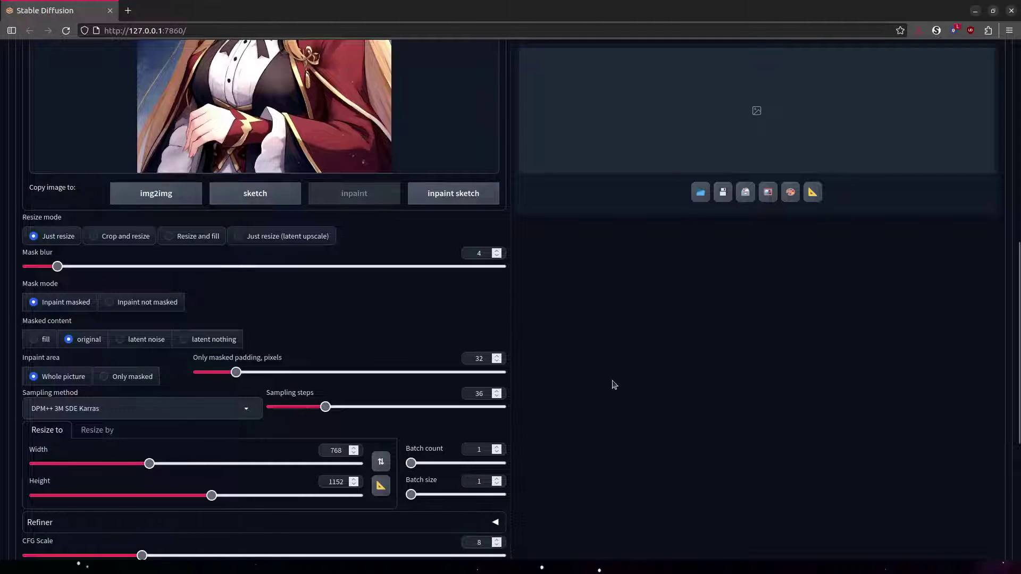
scroll(610, 384, "up", 5)
scroll(610, 387, "up", 3)
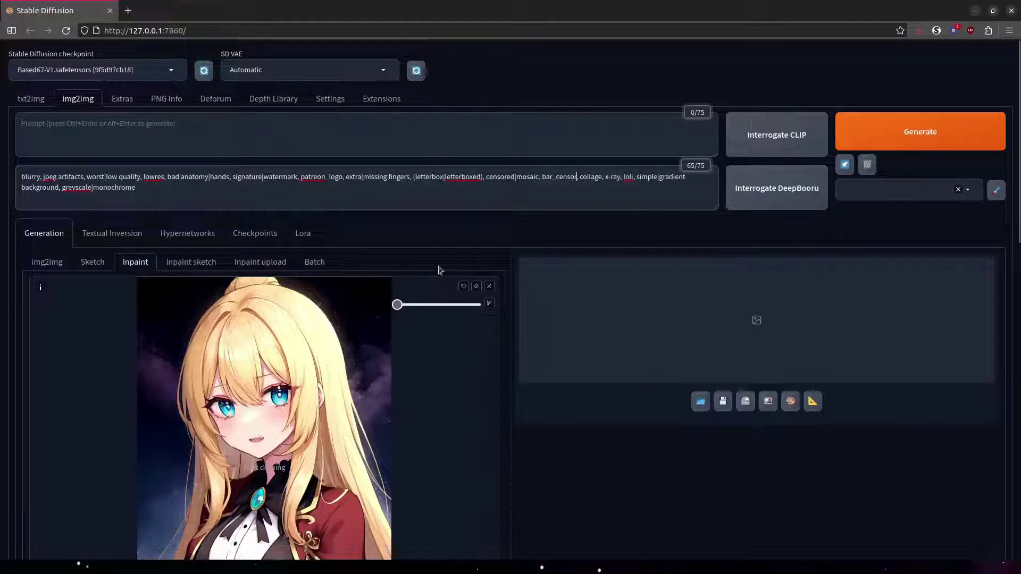
left_click_drag(398, 305, 475, 305)
mouse_move(279, 428)
left_mouse_down()
mouse_move(299, 386)
mouse_move(250, 386)
mouse_move(223, 405)
mouse_move(256, 423)
mouse_move(292, 396)
left_mouse_up()
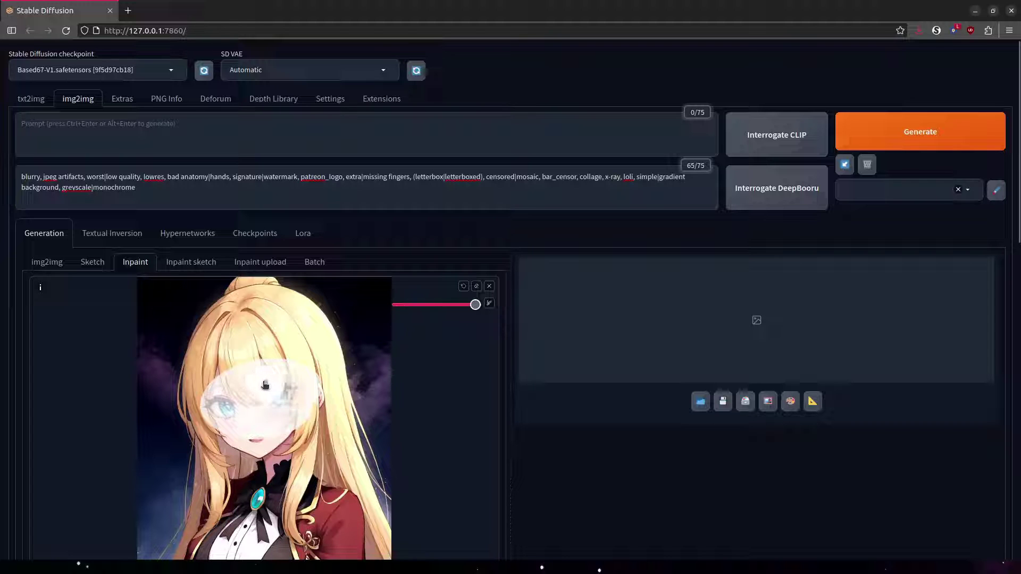
Enter the inpaint prompt "red eyes" and set the denoising strength to 0.55.
left_click(84, 138)
type("red eyes")
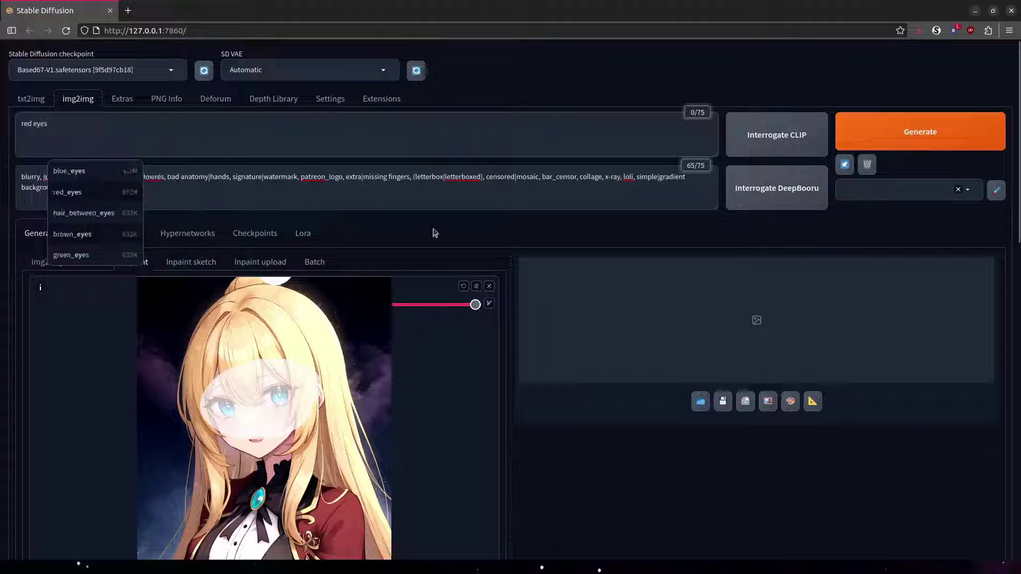
scroll(668, 495, "down", 8)
scroll(621, 406, "down", 3)
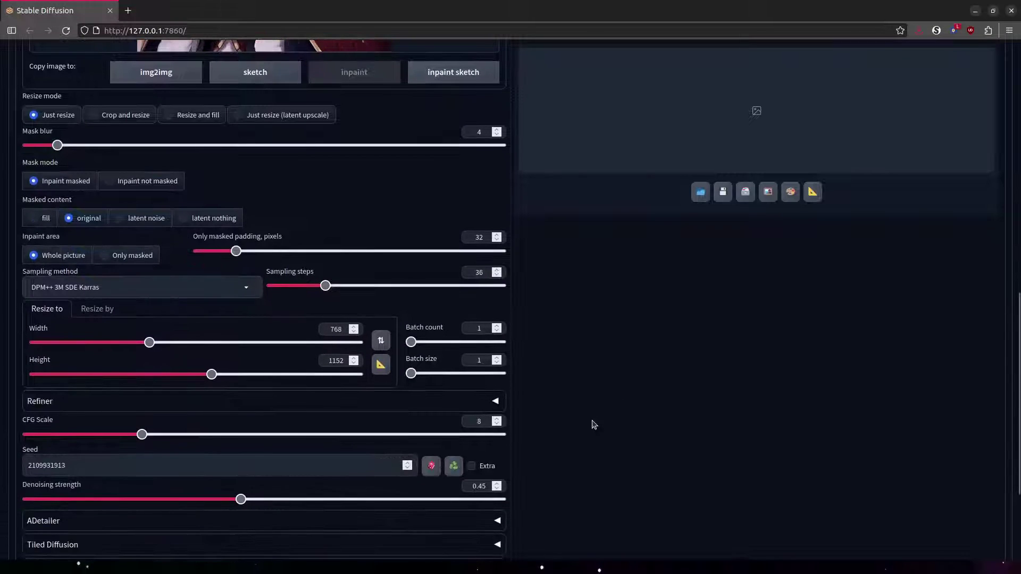
left_click_drag(238, 500, 291, 499)
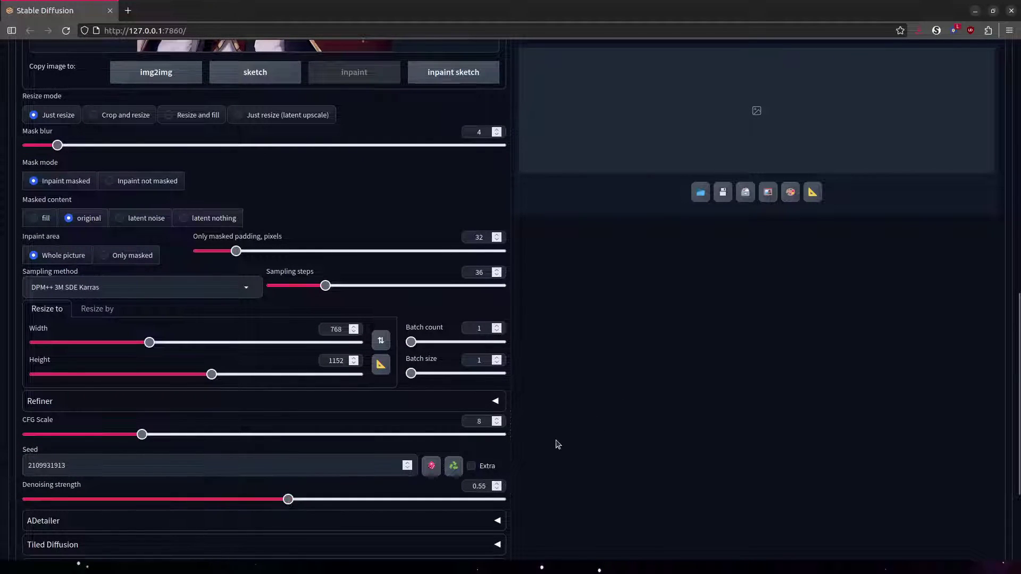
Reset the inpaint seed to random (-1).
scroll(553, 444, "down", 2)
double_click(70, 423)
scroll(661, 460, "up", 2)
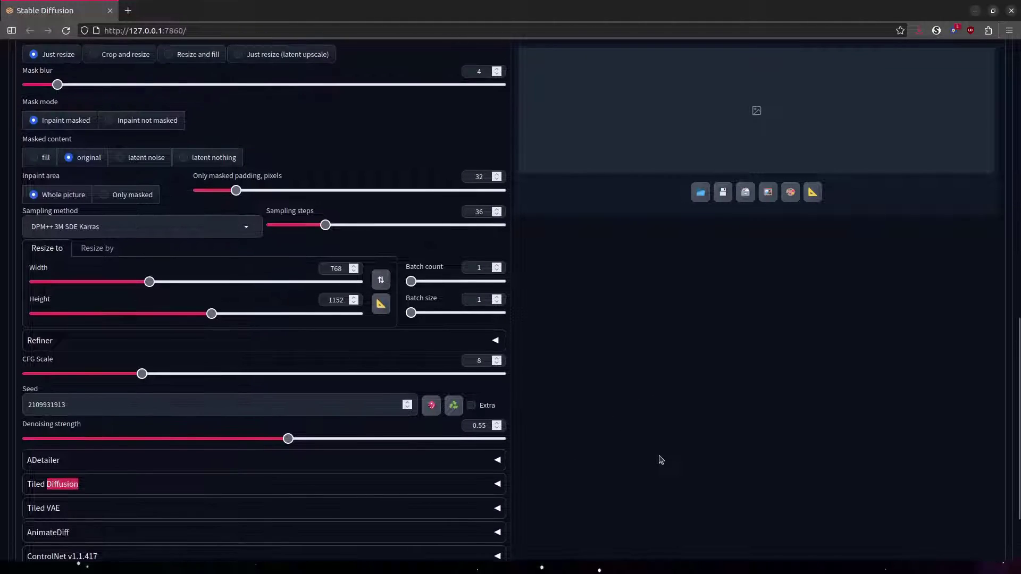
left_click(431, 465)
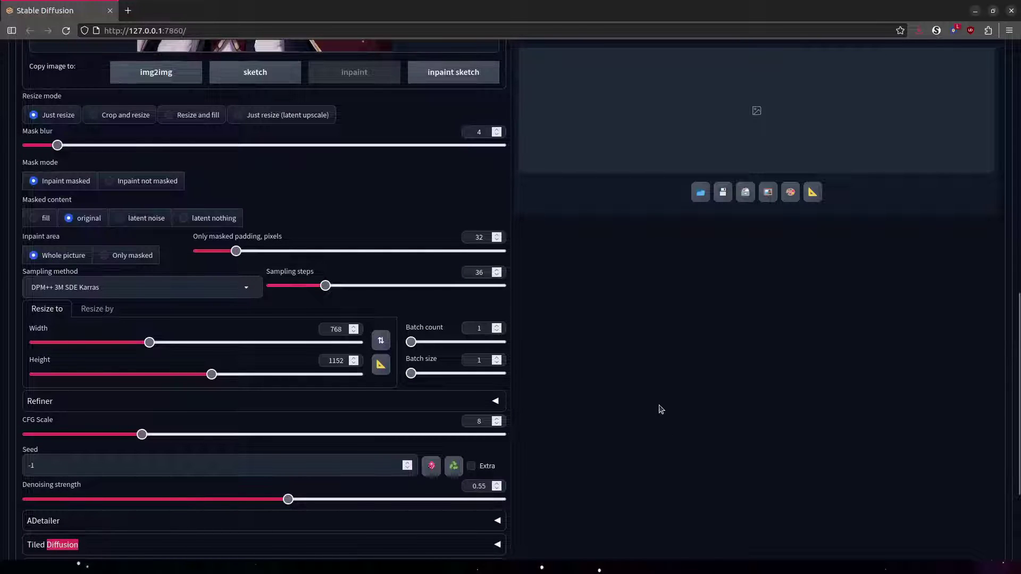
scroll(661, 410, "up", 6)
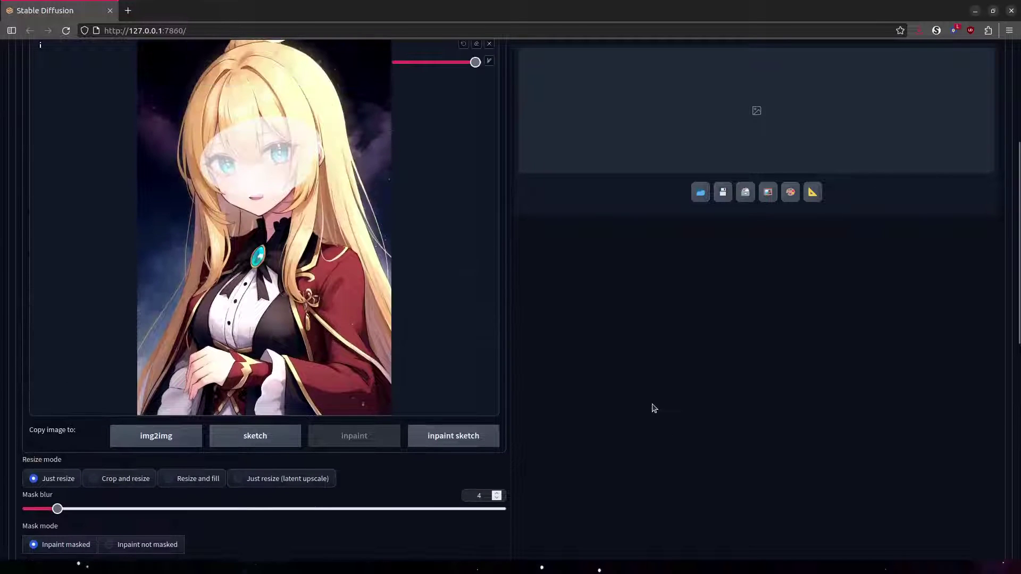
Set the mask blur to 12 and generate the inpainted image with the "red eyes" prompt.
scroll(654, 408, "down", 3)
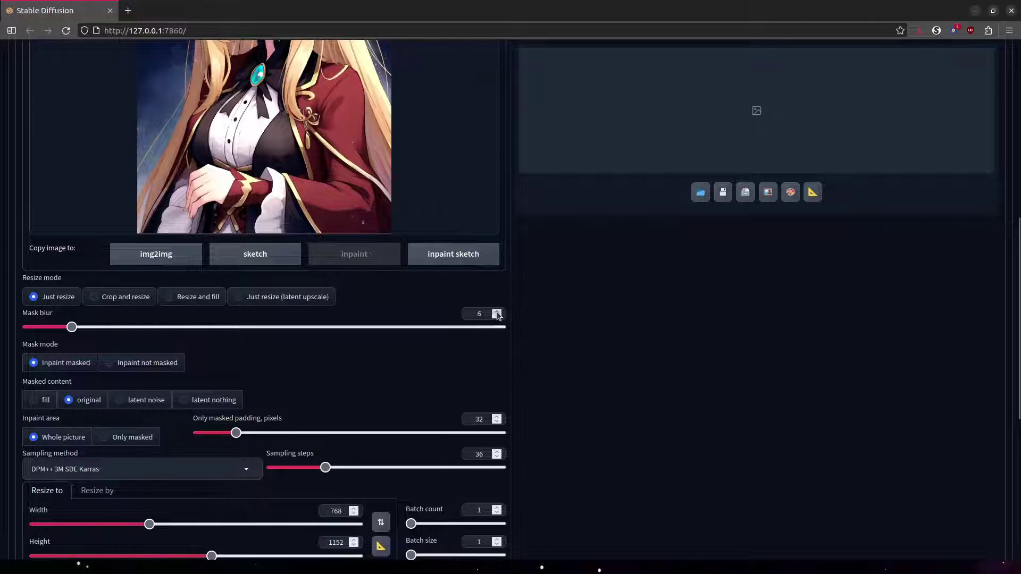
left_click(497, 313)
left_click(497, 313)
scroll(700, 415, "up", 7)
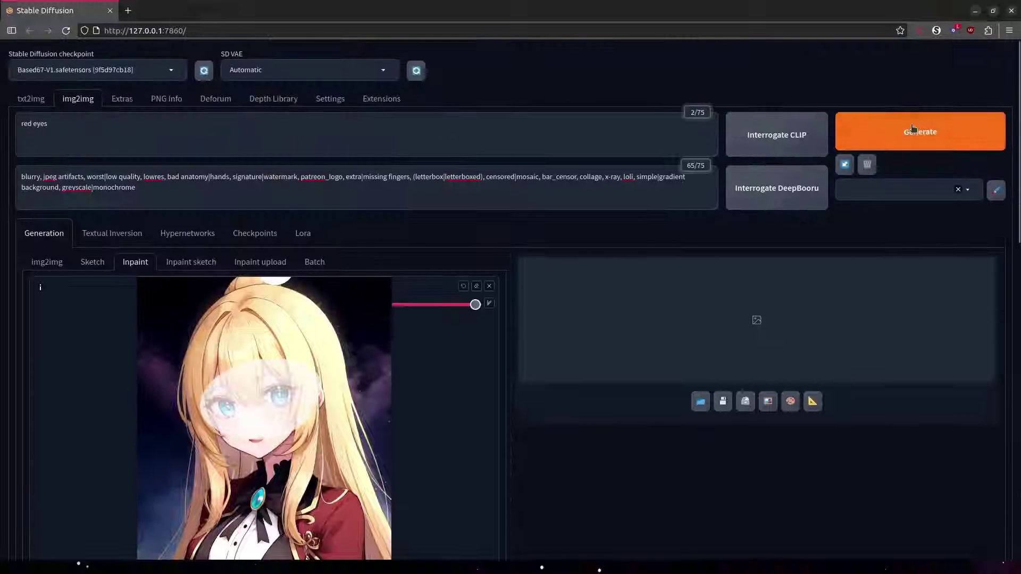
left_click(913, 128)
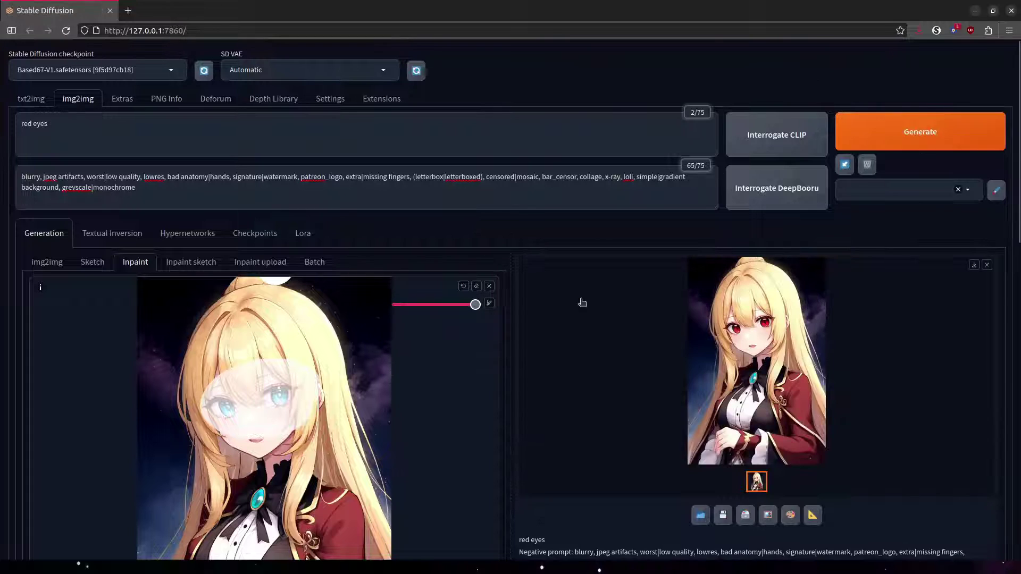
scroll(582, 302, "down", 7)
scroll(527, 319, "up", 4)
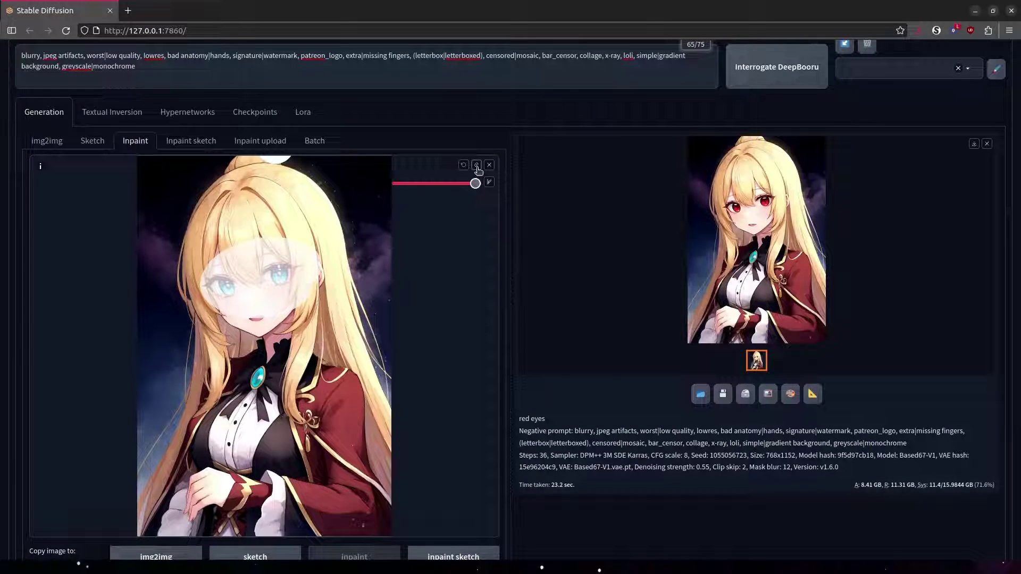
scroll(477, 169, "up", 3)
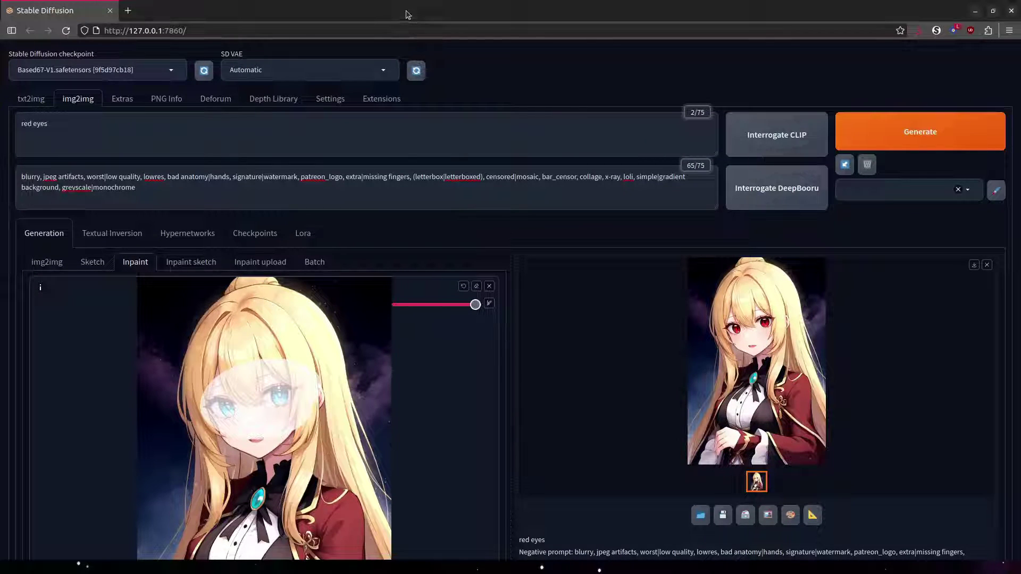
Restrict the inpaint area to only the masked region and set the output size to 512 x 512.
scroll(381, 185, "down", 5)
scroll(381, 185, "down", 5)
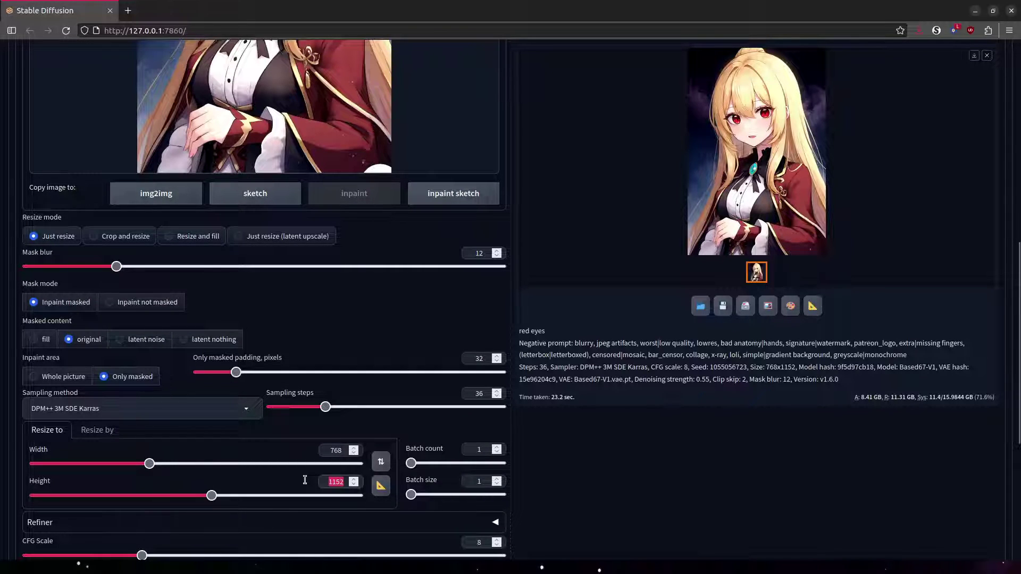
type("512")
double_click(306, 450)
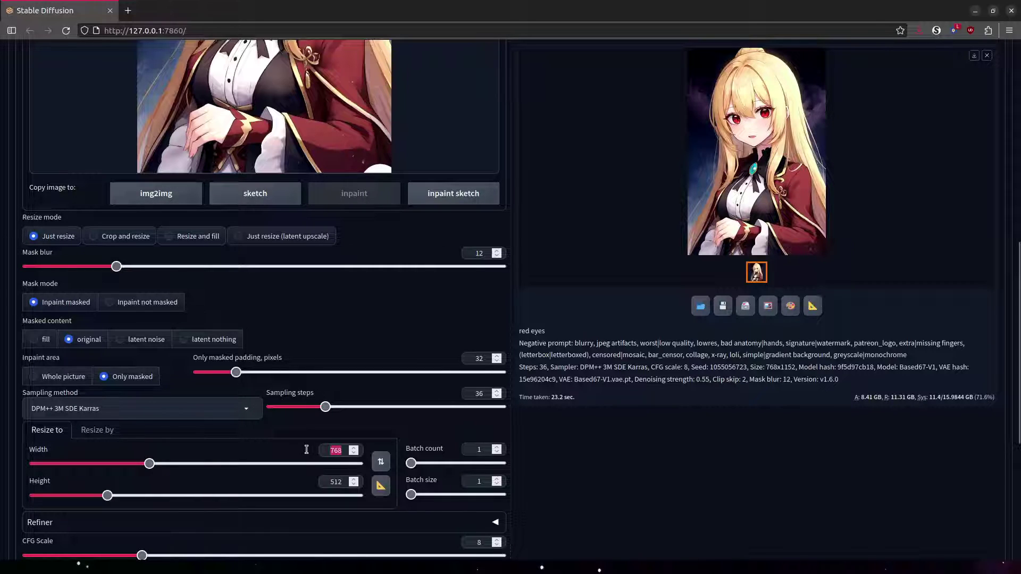
type("512")
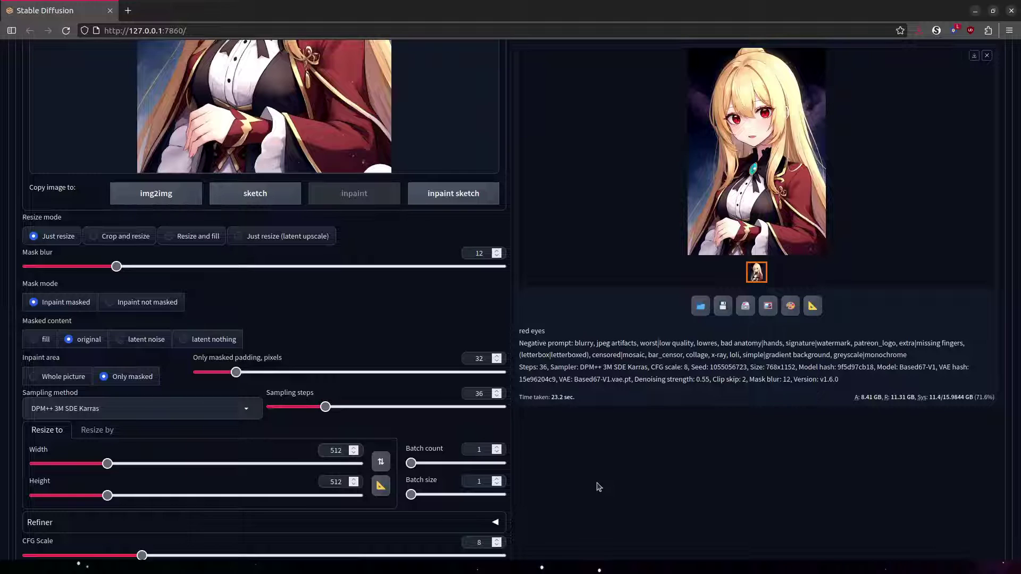
Set the only-masked padding to 0 pixels and generate the red-eyes inpaint.
scroll(598, 486, "up", 3)
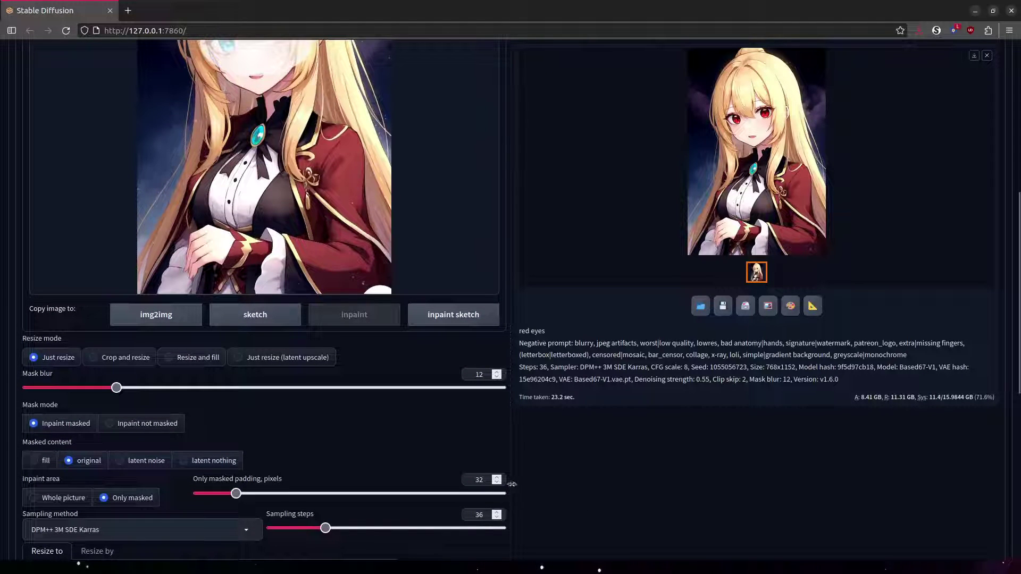
scroll(544, 483, "up", 1)
scroll(547, 483, "down", 3)
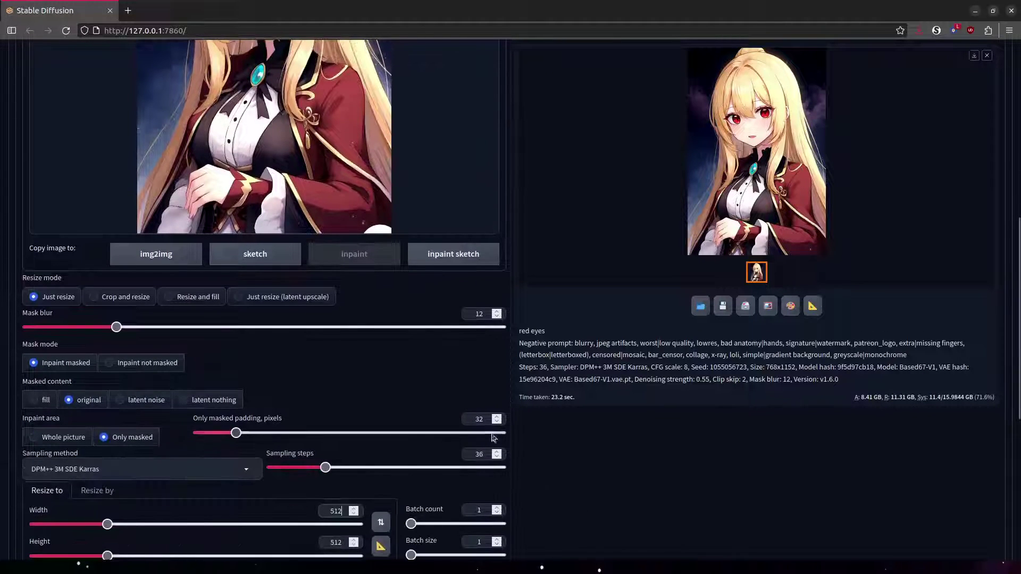
double_click(488, 423)
type("0")
left_click(630, 459)
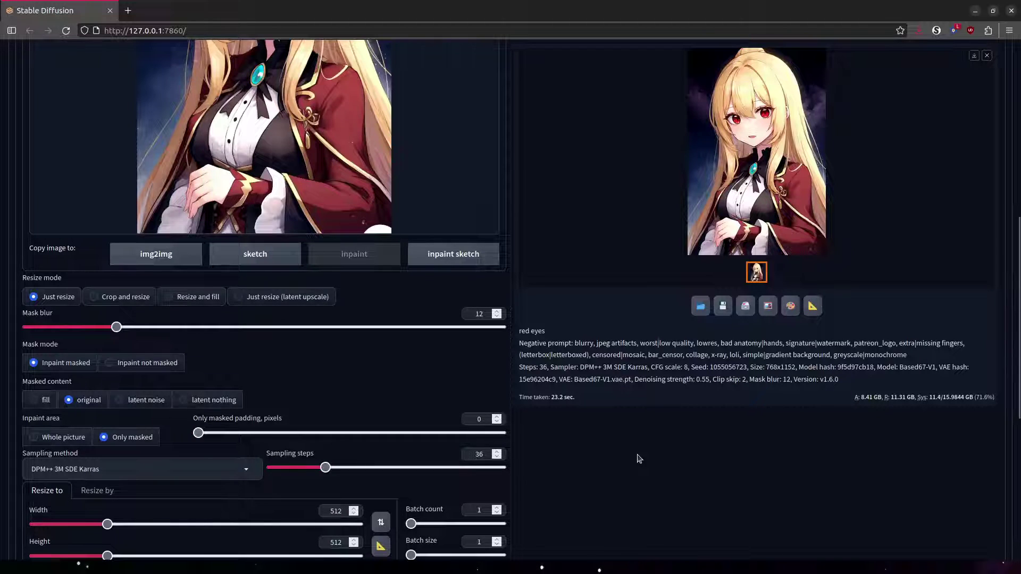
scroll(639, 457, "up", 10)
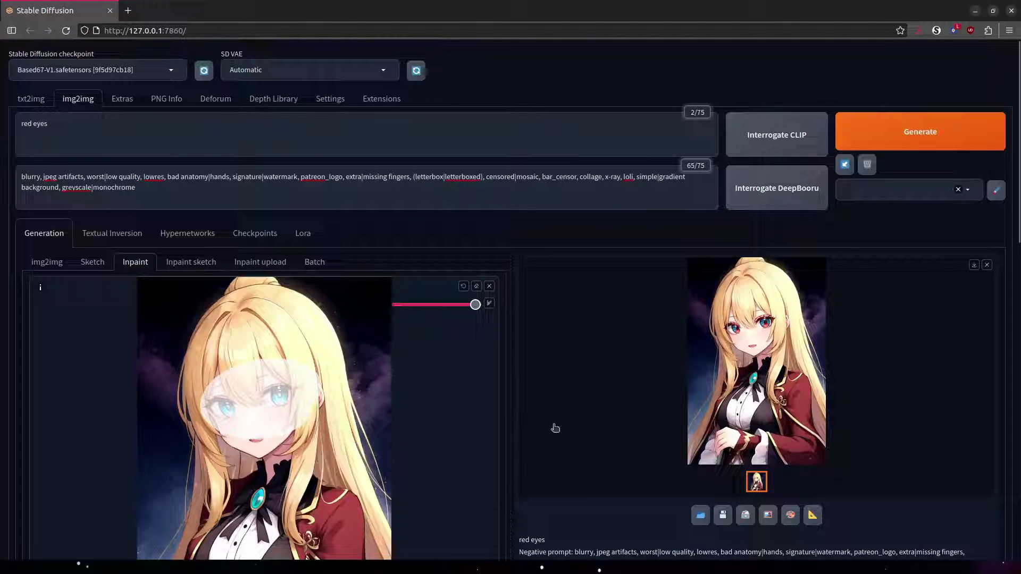
Raise the denoising strength to 0.65 and generate the red-eyes inpaint again.
scroll(555, 427, "down", 10)
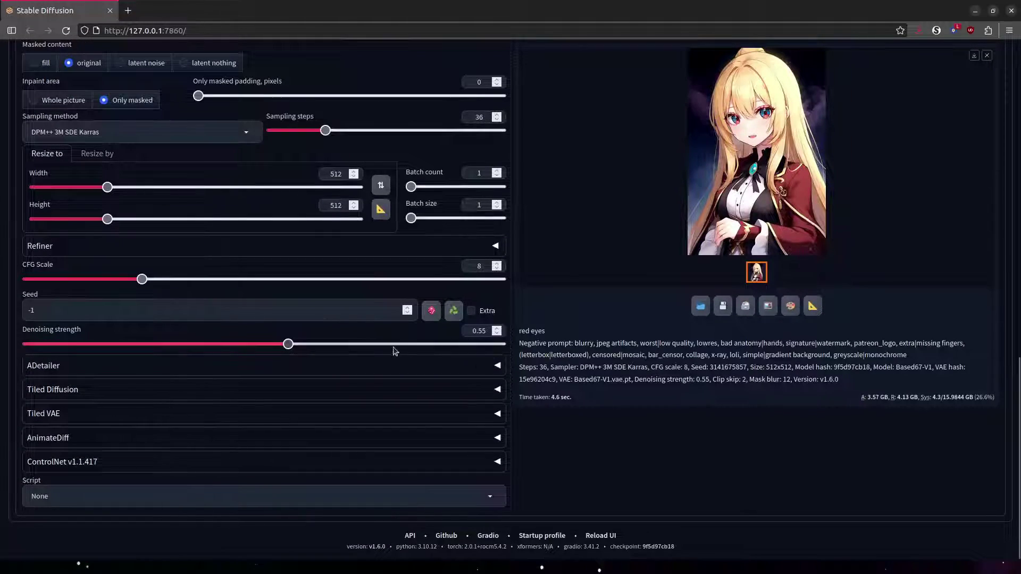
left_click_drag(288, 344, 321, 344)
scroll(712, 507, "up", 10)
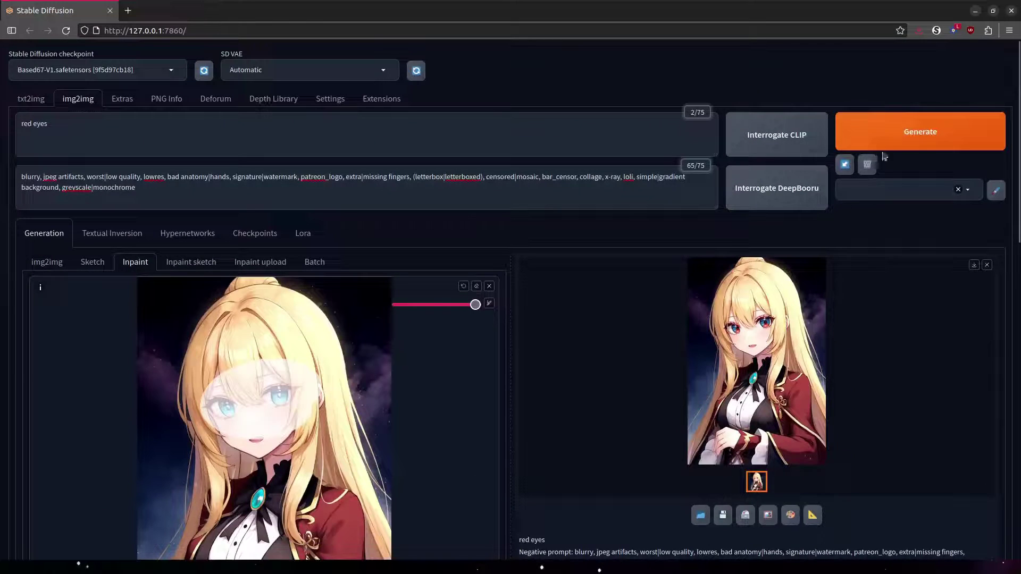
key("ctrl+Return")
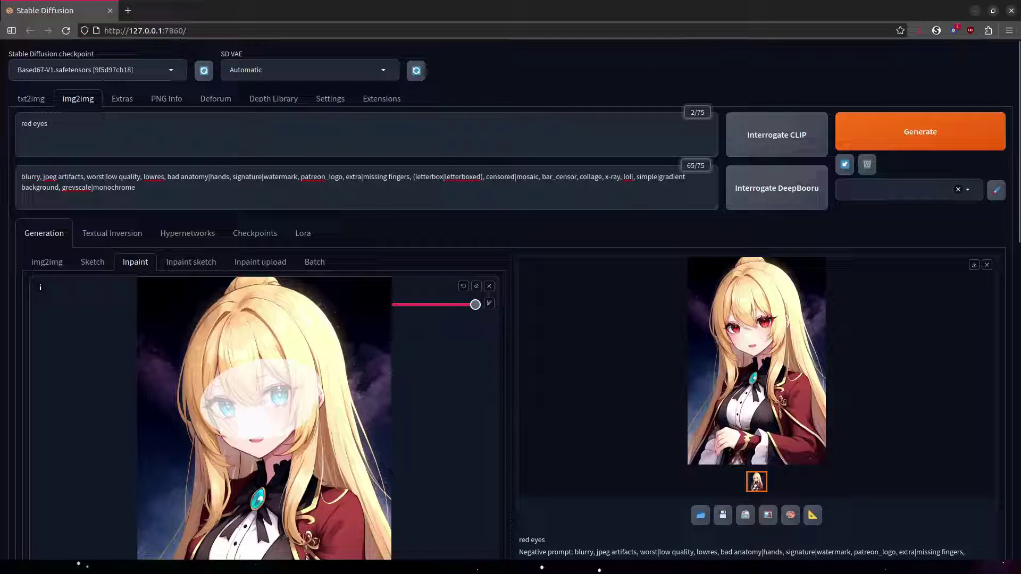
Generate a text-to-image picture with the positive prompt left empty.
key("F5")
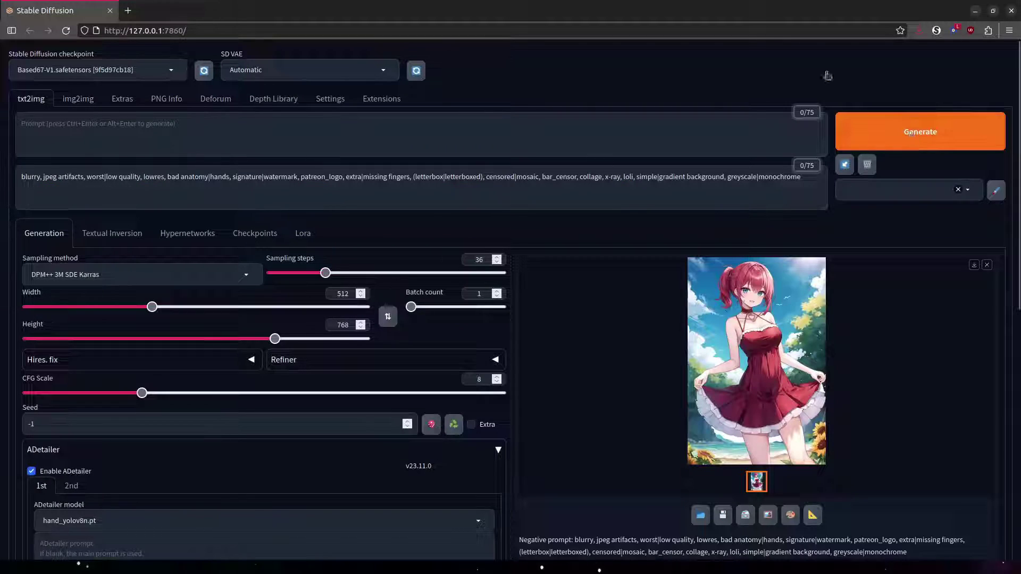
key("ctrl+Return")
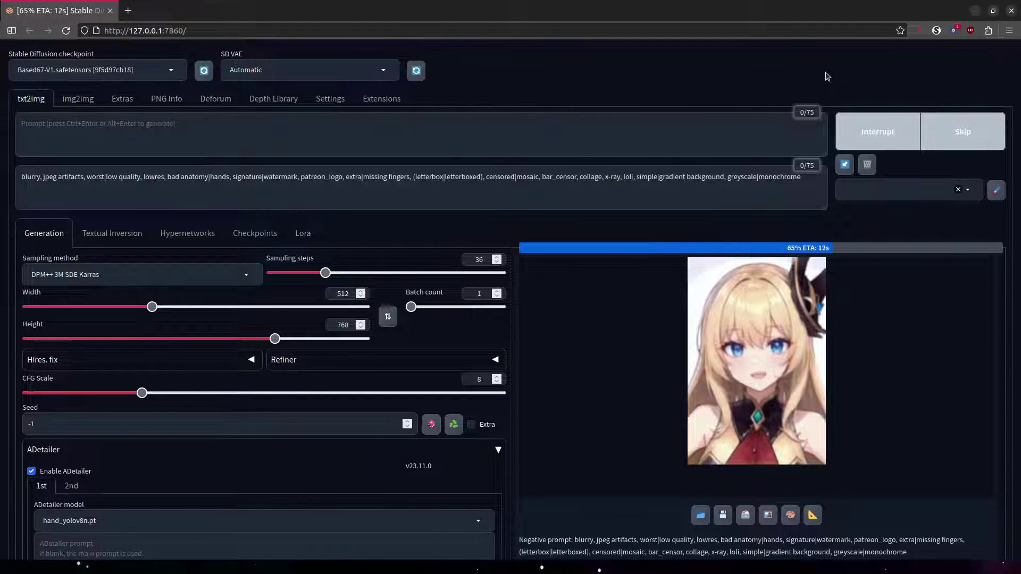
Return to img2img inpainting and mask the area around the blonde character's eyes again.
left_click(79, 100)
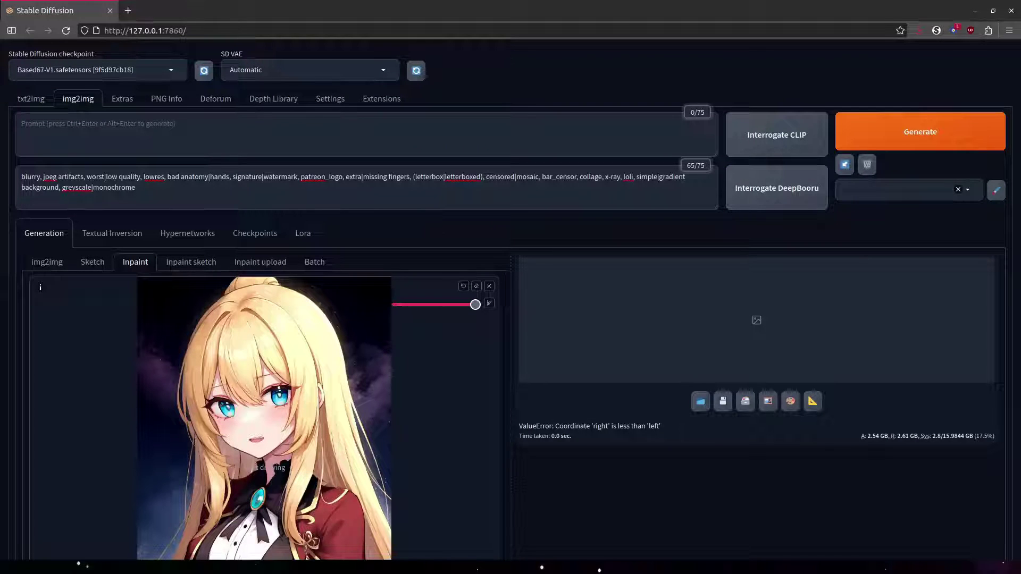
mouse_move(261, 393)
left_mouse_down()
mouse_move(274, 369)
mouse_move(226, 402)
mouse_move(242, 422)
mouse_move(307, 389)
mouse_move(219, 399)
mouse_move(248, 418)
mouse_move(271, 394)
mouse_move(231, 402)
mouse_move(282, 356)
left_mouse_up()
Set the denoising strength to 1 and generate the inpaint with an empty prompt.
scroll(299, 348, "down", 7)
scroll(300, 349, "down", 5)
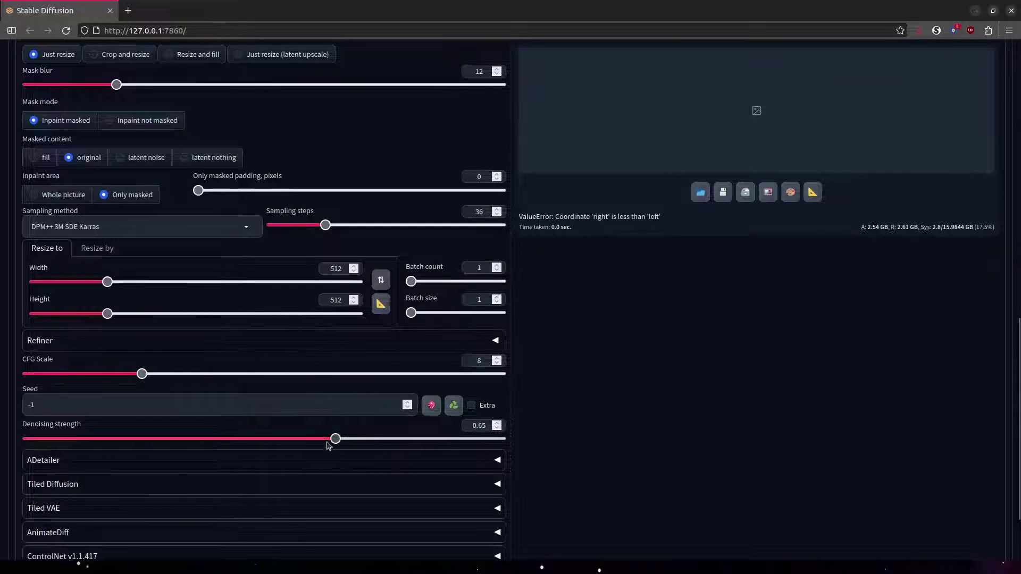
left_click_drag(335, 439, 505, 439)
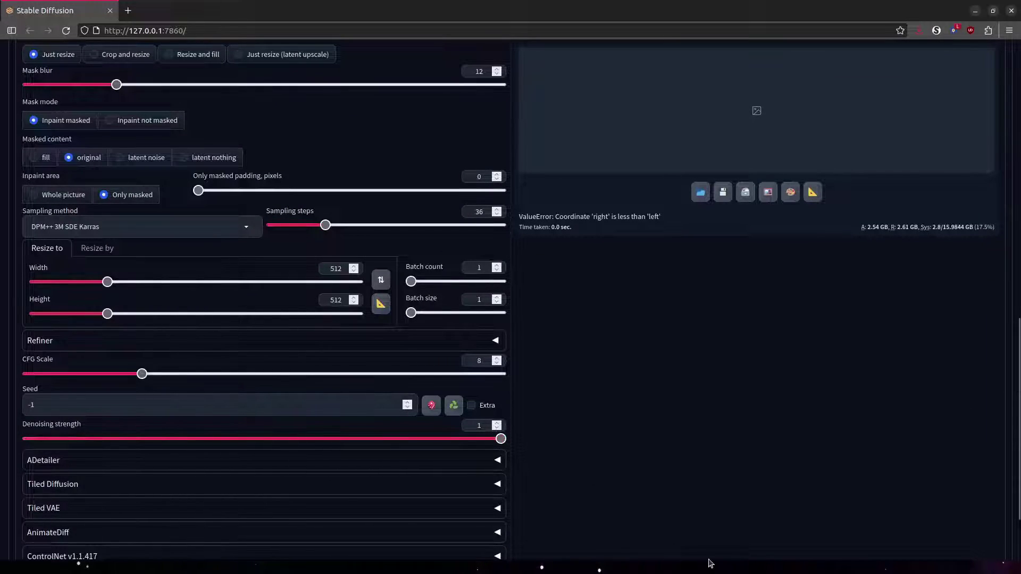
scroll(702, 562, "up", 7)
scroll(702, 562, "up", 5)
key("ctrl+Return")
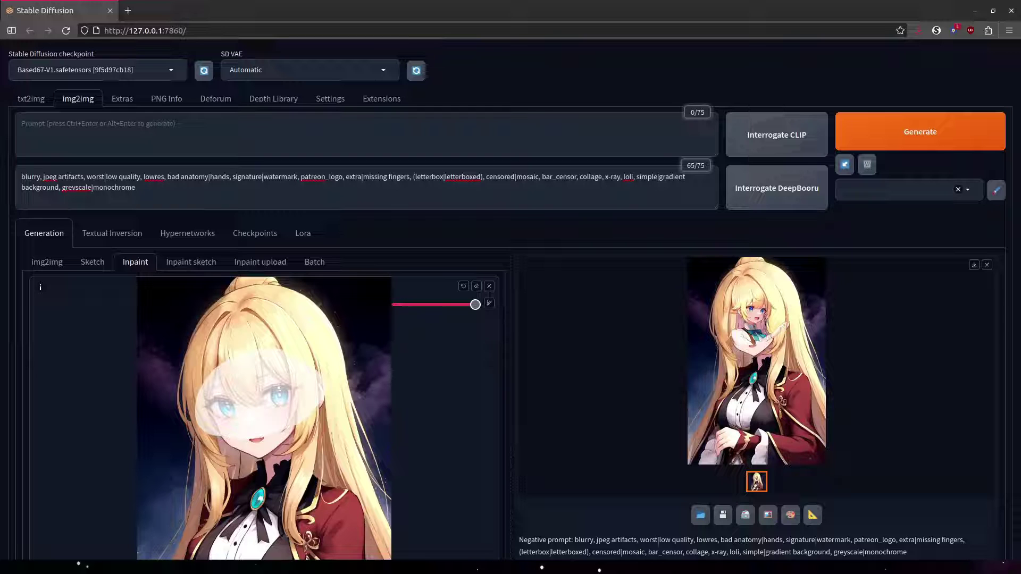
Generate several more inpaint variations with the empty prompt and the same settings.
key("ctrl+Return")
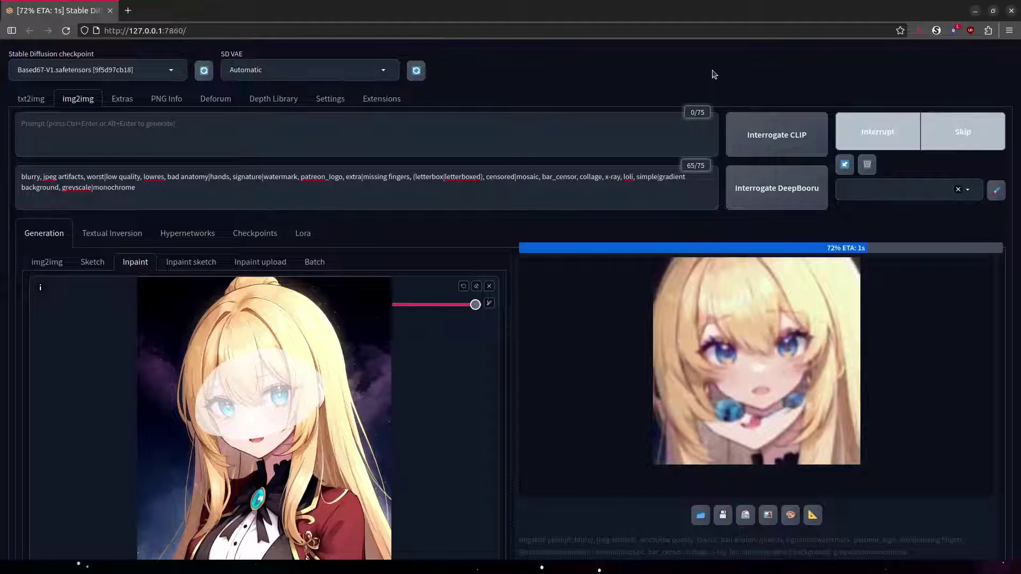
left_click(916, 136)
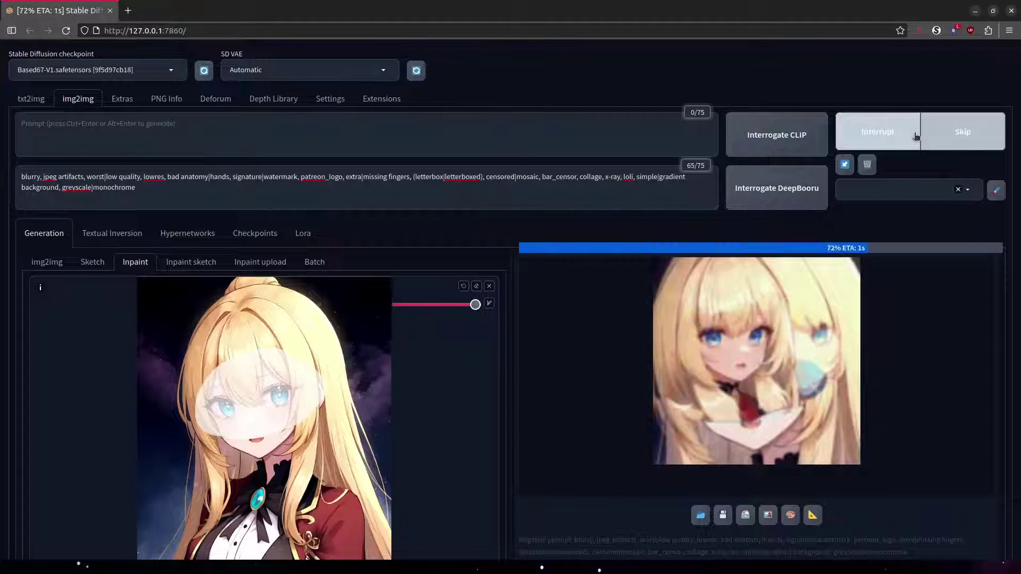
left_click(916, 136)
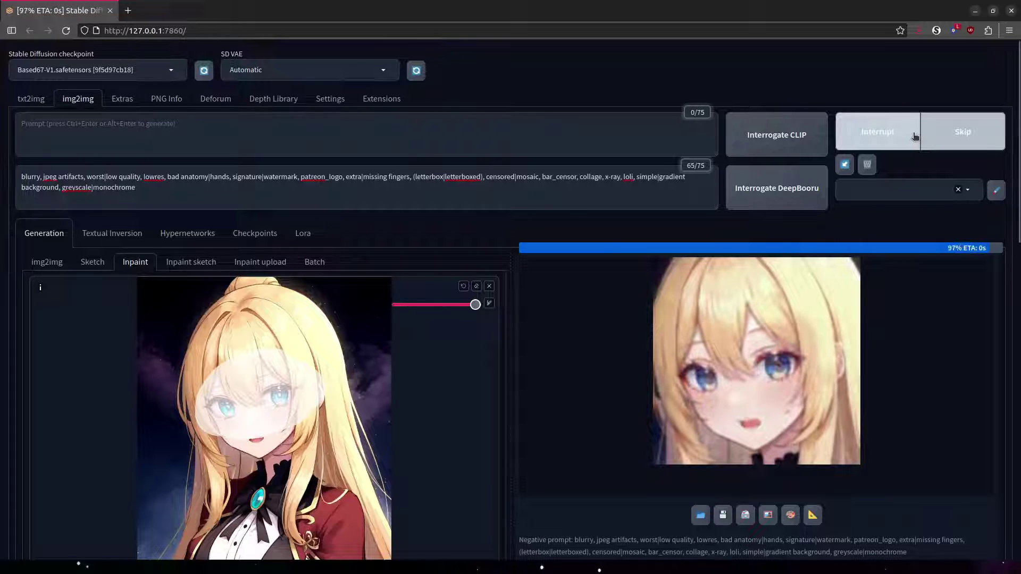
key("ctrl+Return")
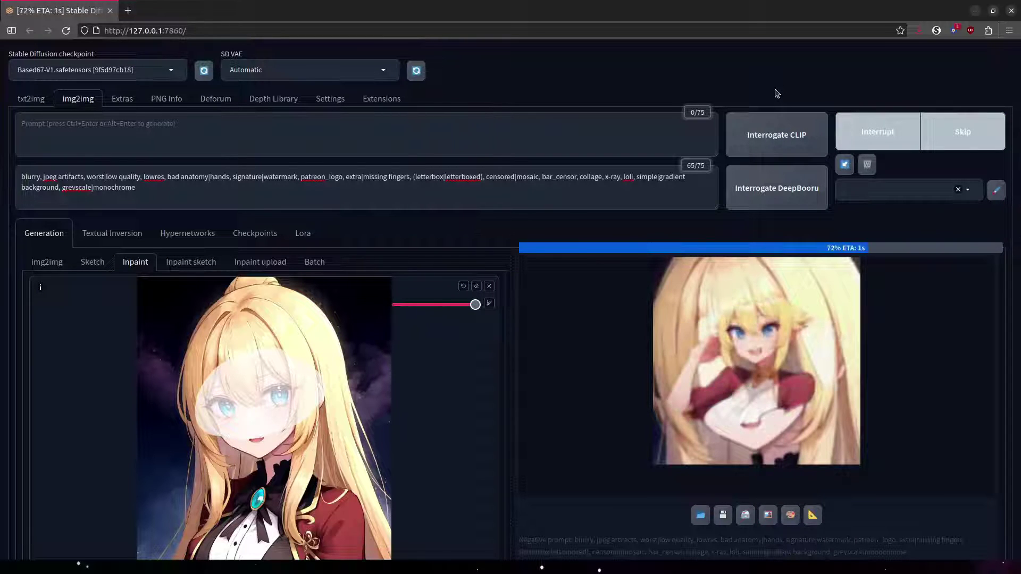
Enter the inpaint prompt "1girl, red eyes, blush" and generate the image.
left_click(200, 136)
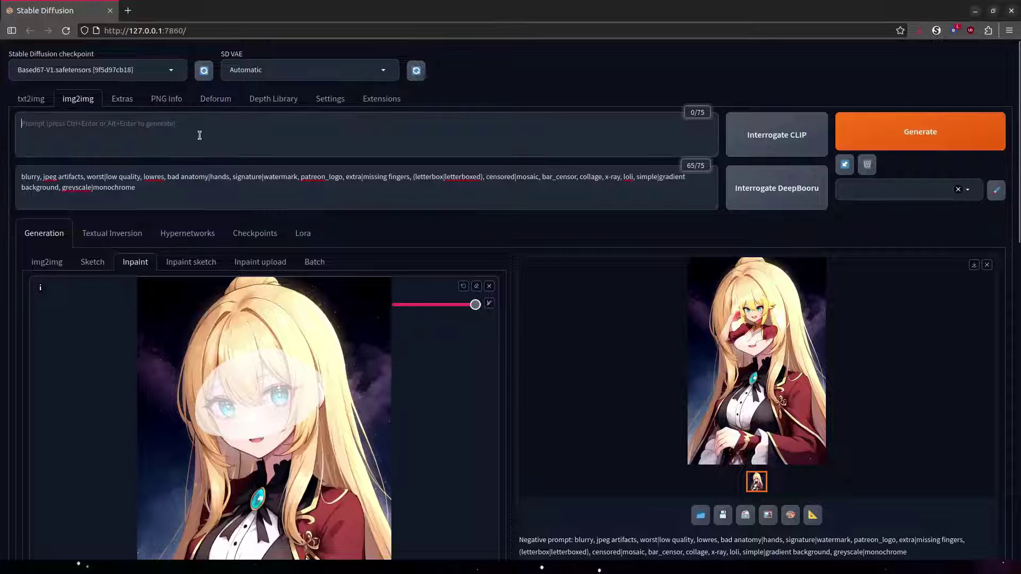
type("1girl, red eyes, blush")
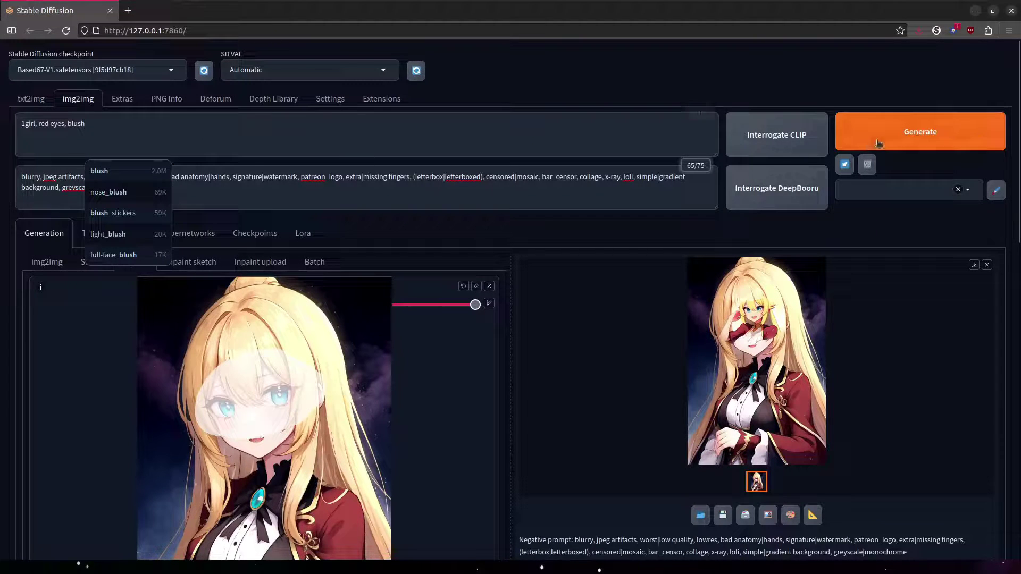
left_click(877, 144)
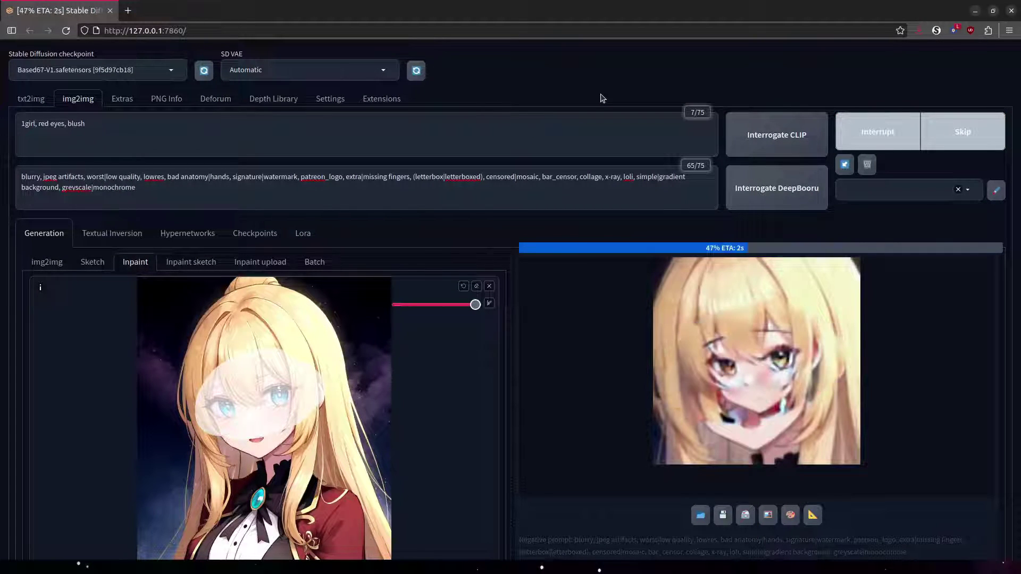
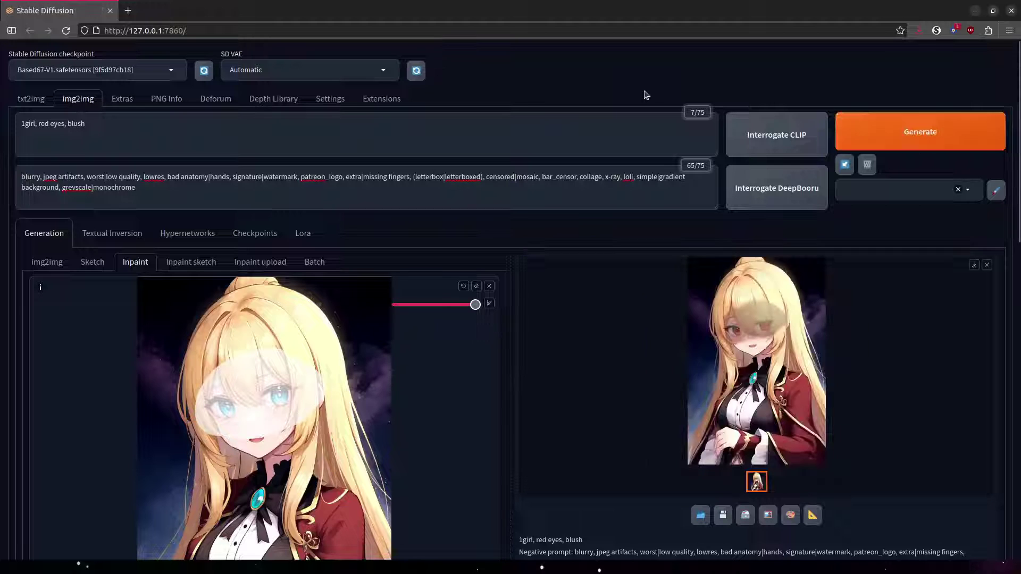
Inspect the latest inpaint result enlarged, close it, and generate another version.
left_click(747, 348)
left_click(743, 346)
left_click(902, 125)
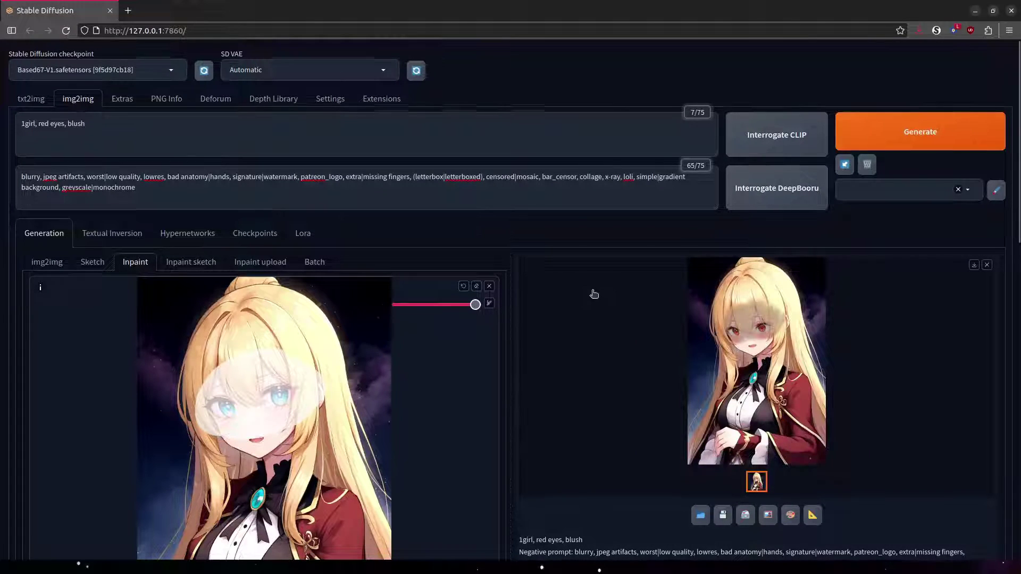
Set the masked content to latent noise and generate the inpaint twice.
scroll(593, 294, "down", 8)
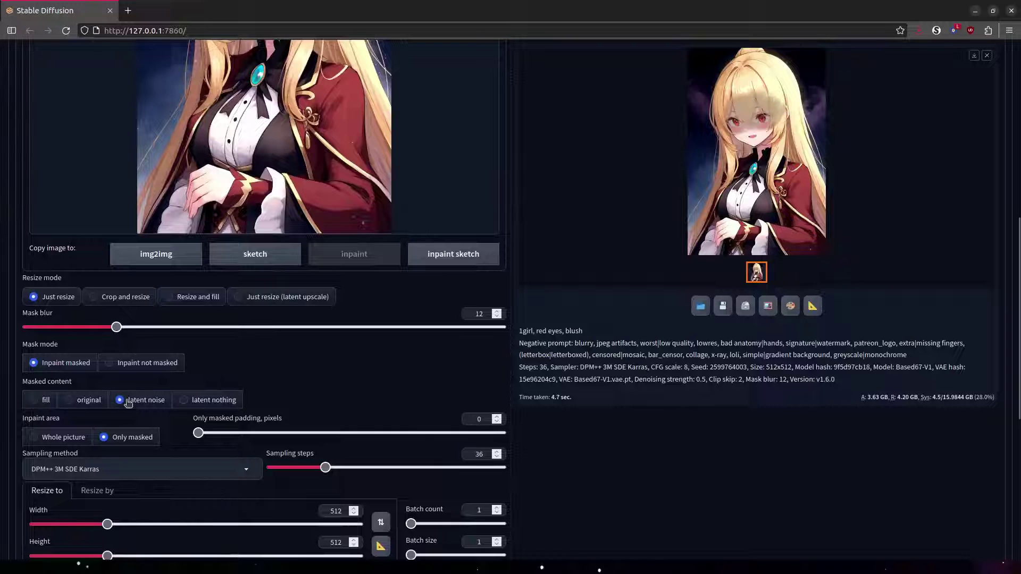
scroll(601, 481, "up", 8)
left_click(906, 136)
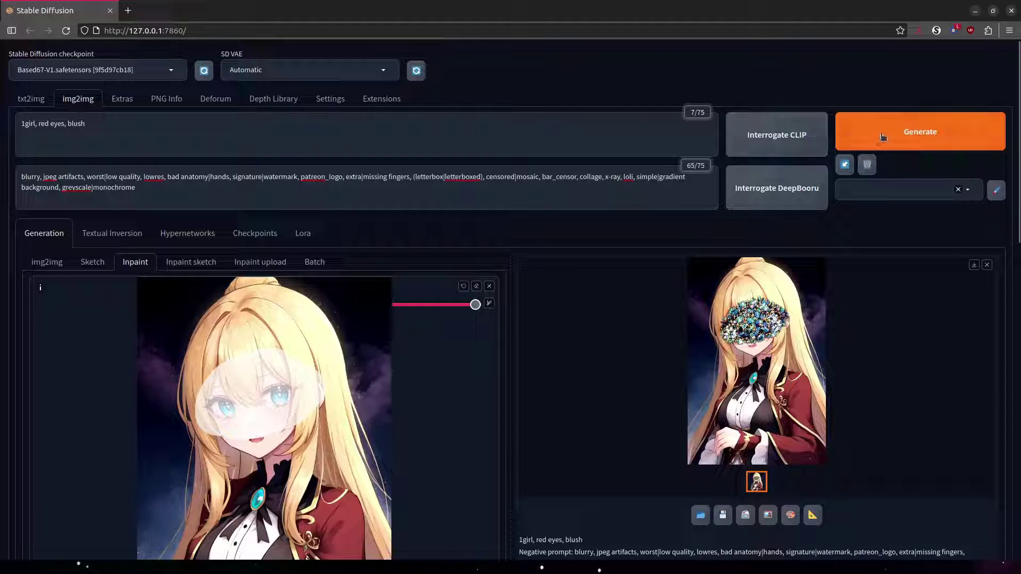
left_click(882, 137)
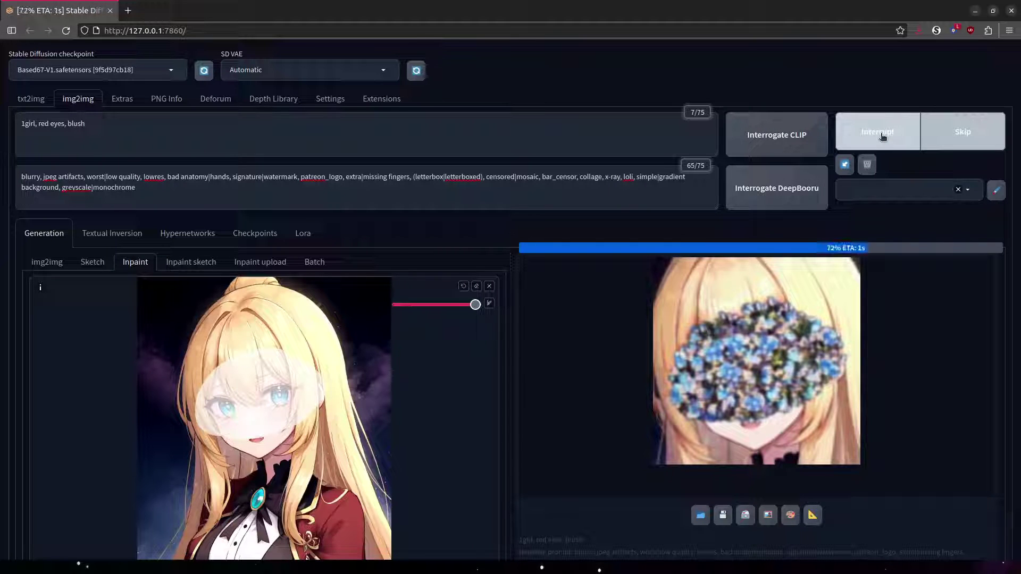
Set the masked content to latent nothing and generate the inpaint.
scroll(359, 366, "down", 6)
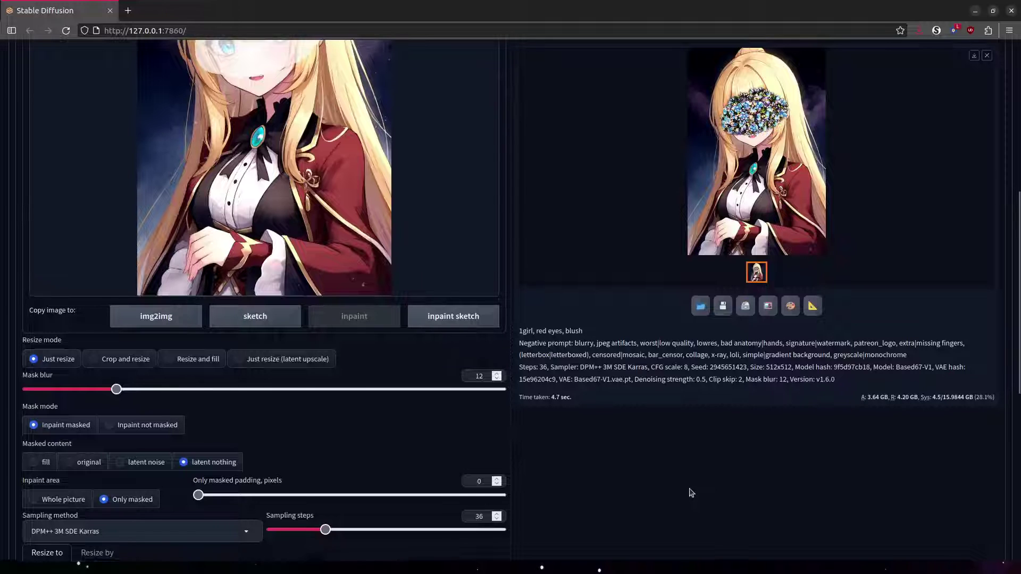
scroll(692, 493, "up", 7)
left_click(919, 131)
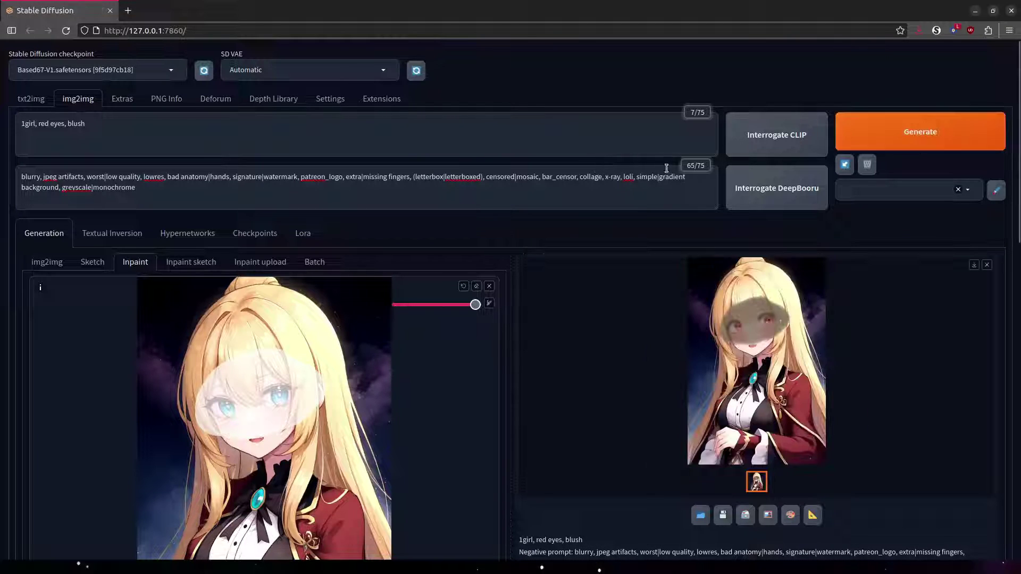
Generate another latent nothing version, then set the masked content to original and generate the inpaint.
left_click(891, 128)
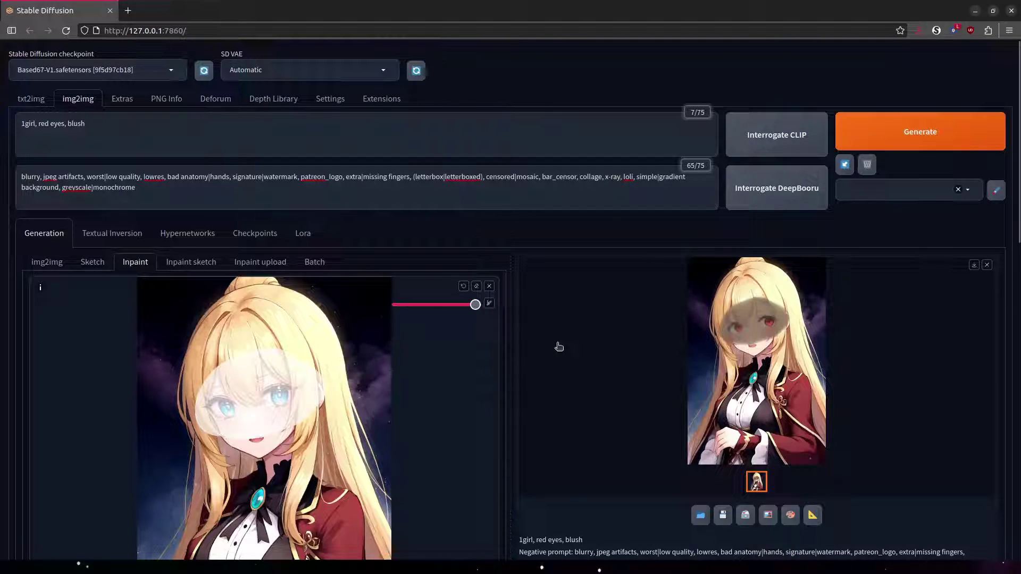
scroll(559, 347, "down", 6)
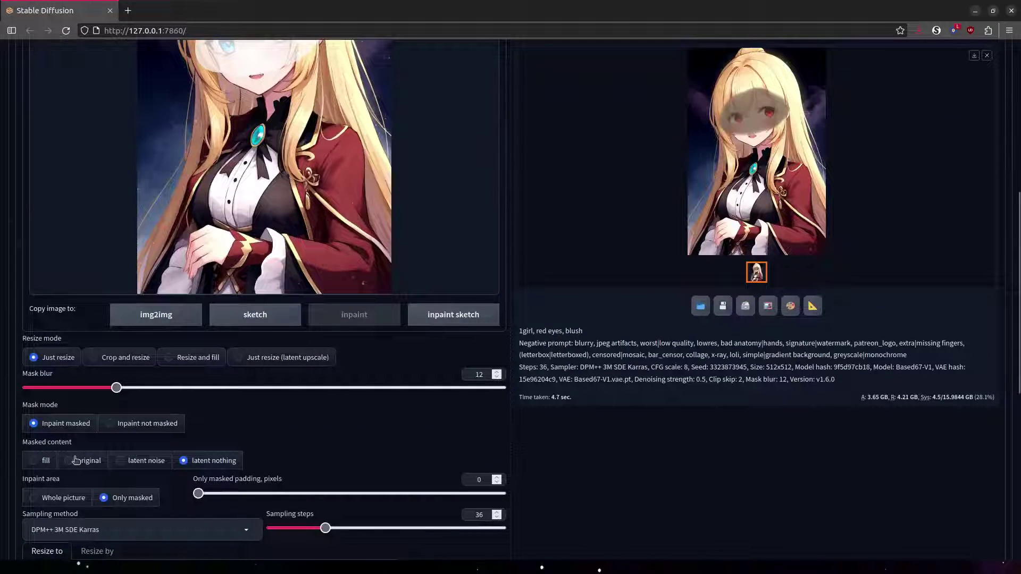
left_click(75, 460)
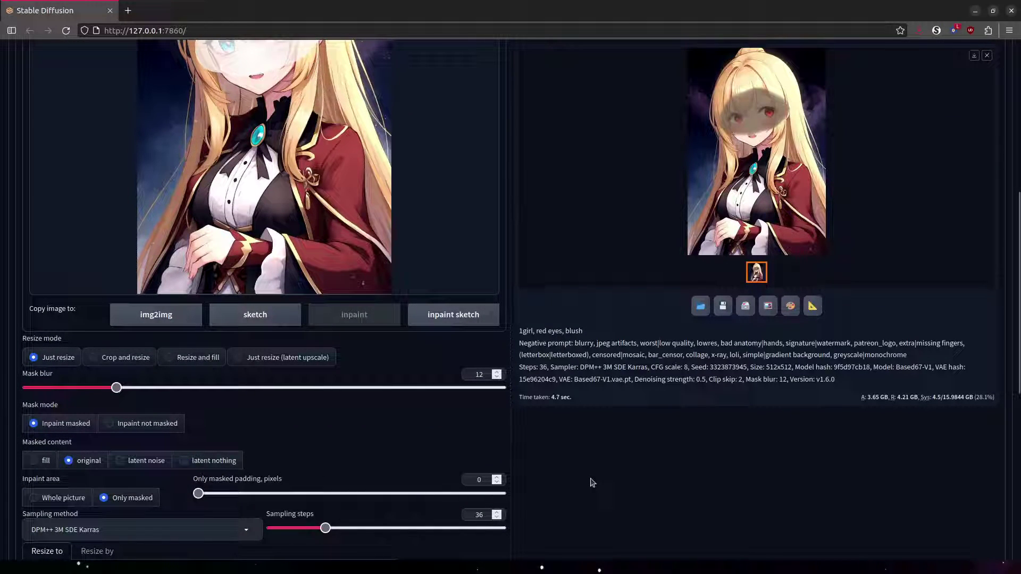
scroll(592, 482, "up", 7)
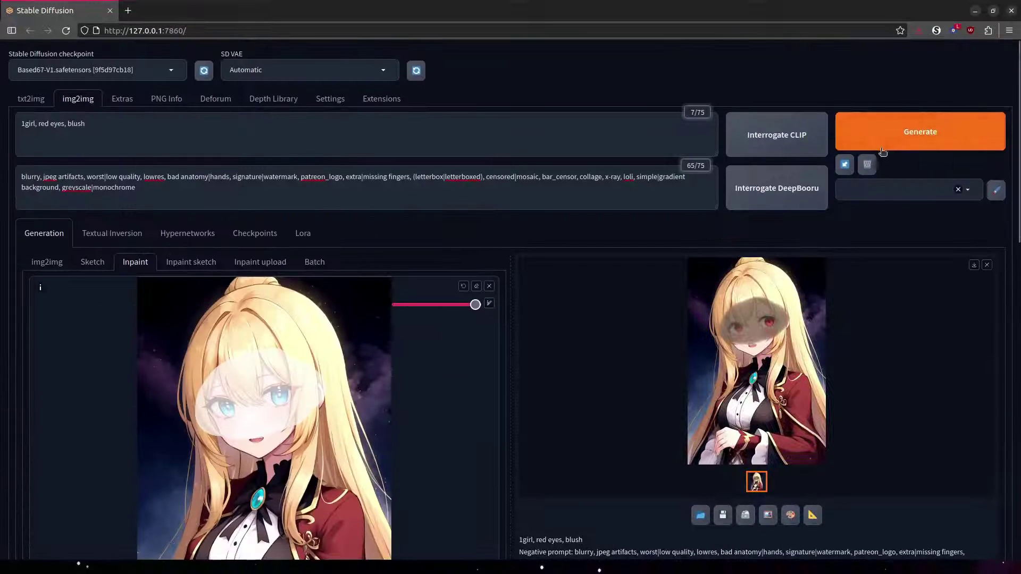
left_click(881, 149)
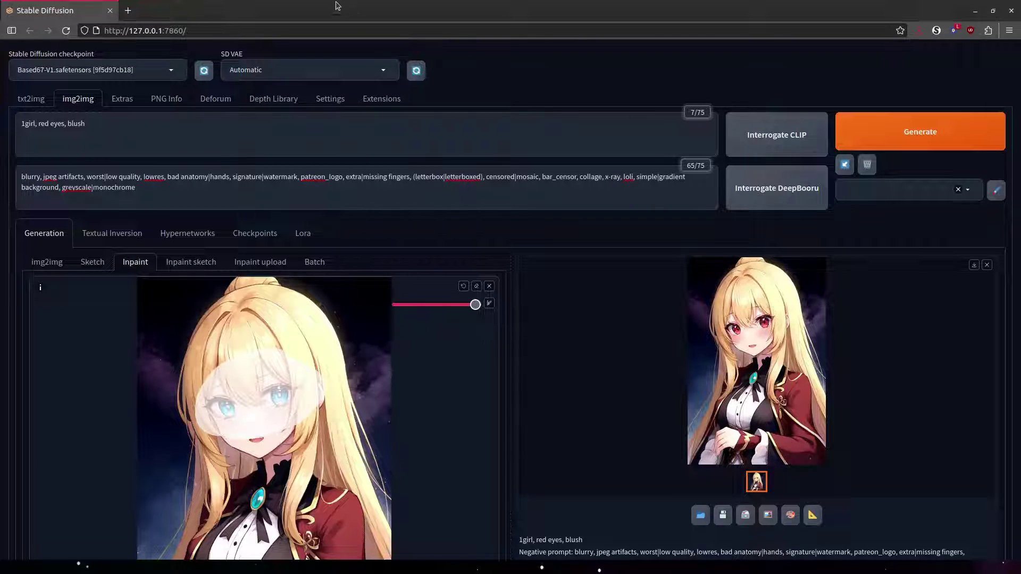
Increase the only masked padding in two stages, up to 64 pixels, generating the inpaint at each setting.
scroll(396, 130, "down", 10)
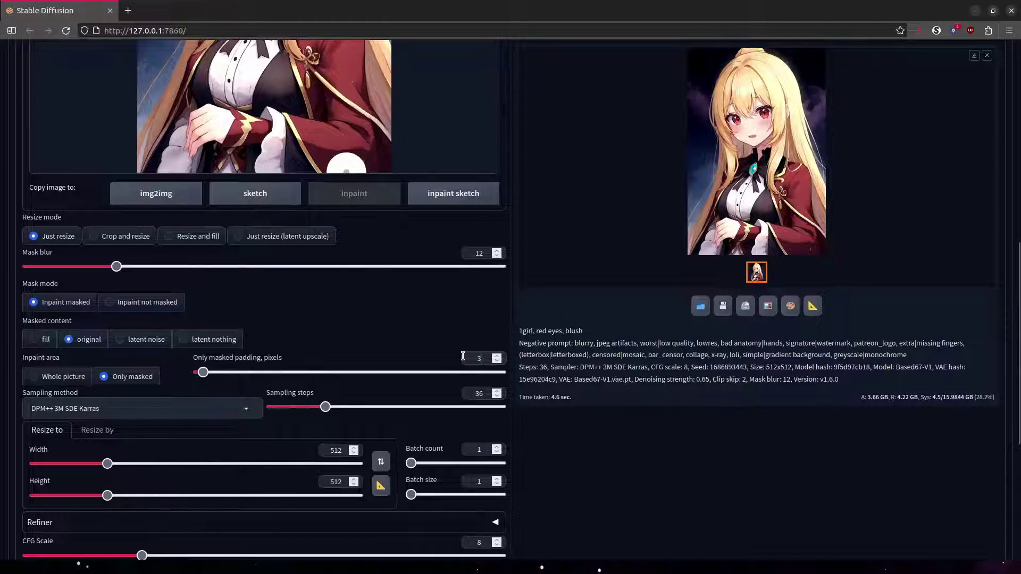
scroll(596, 473, "up", 10)
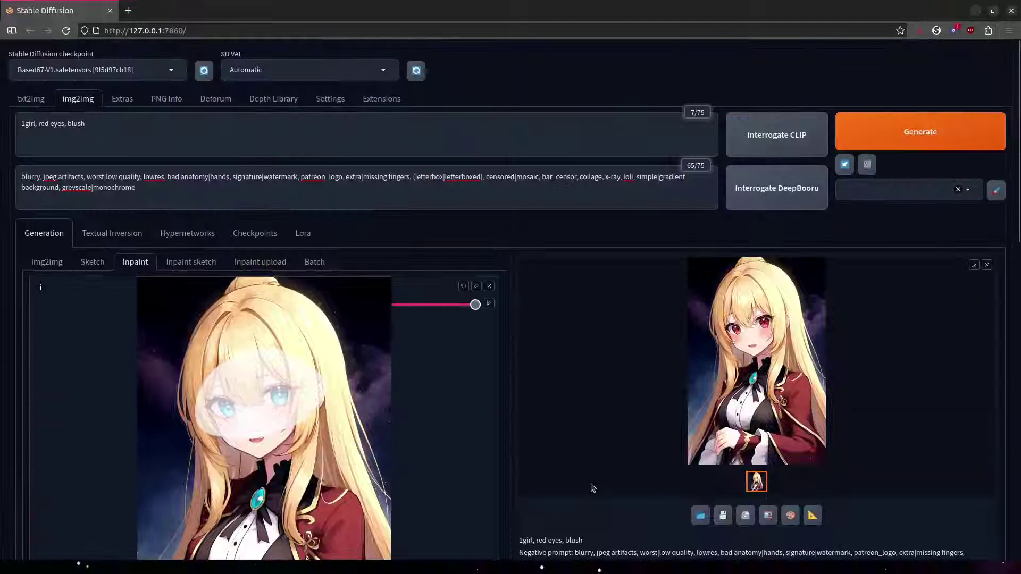
left_click(923, 136)
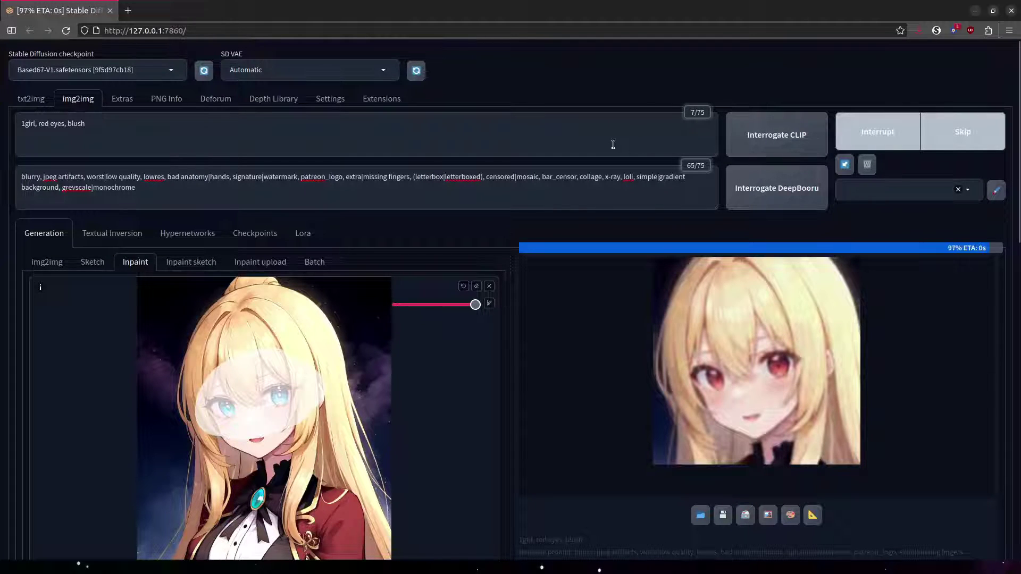
scroll(426, 239, "down", 6)
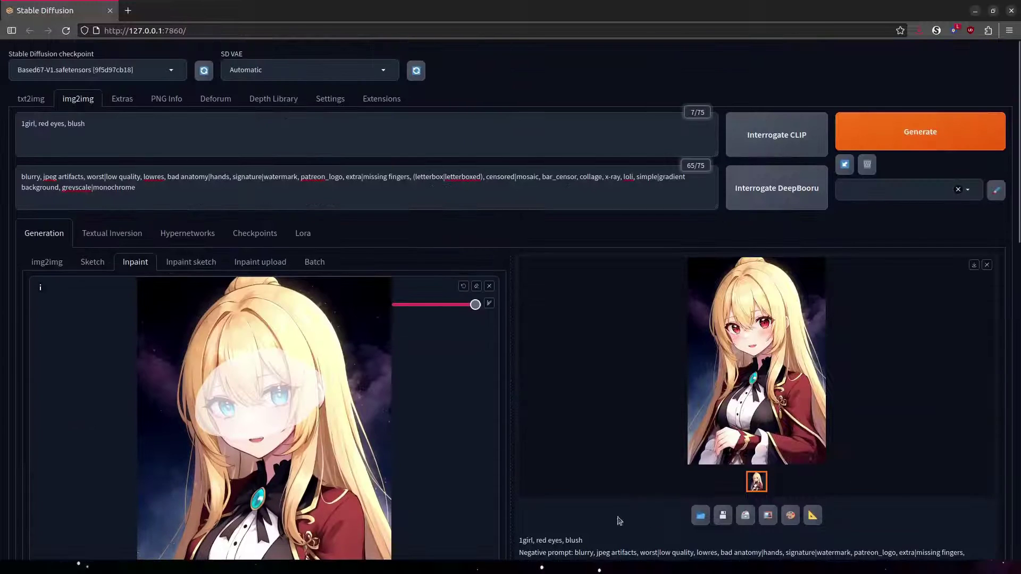
scroll(532, 266, "up", 7)
left_click(920, 132)
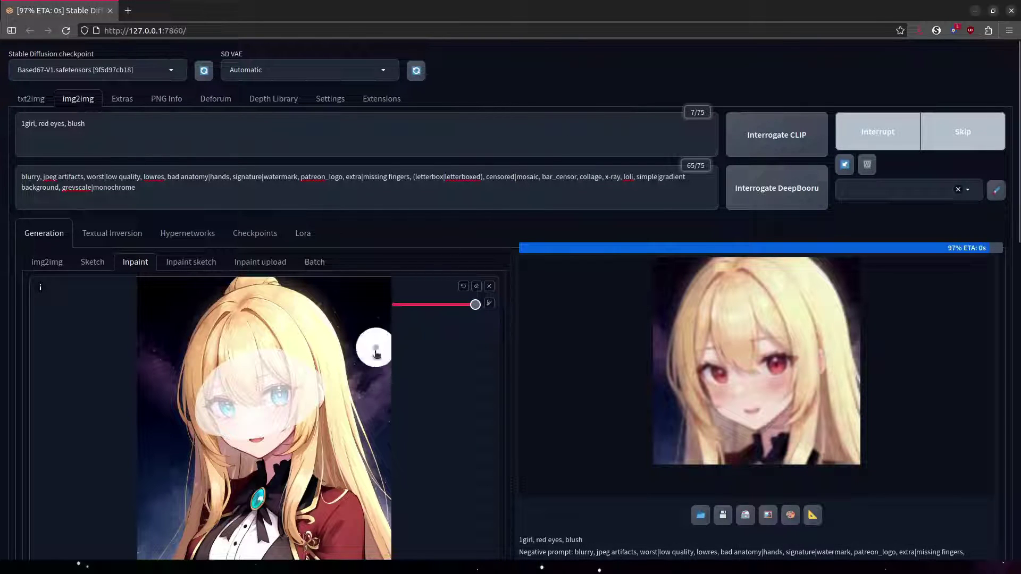
Set the only masked padding to 256 pixels and the output size to 768 by 768, and generate the inpaint.
scroll(479, 423, "down", 8)
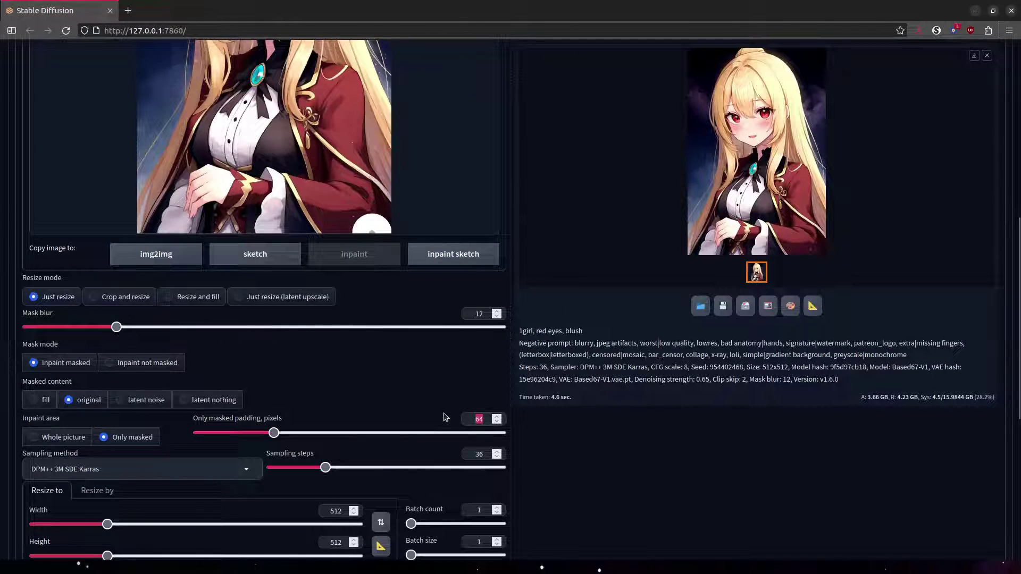
type("256")
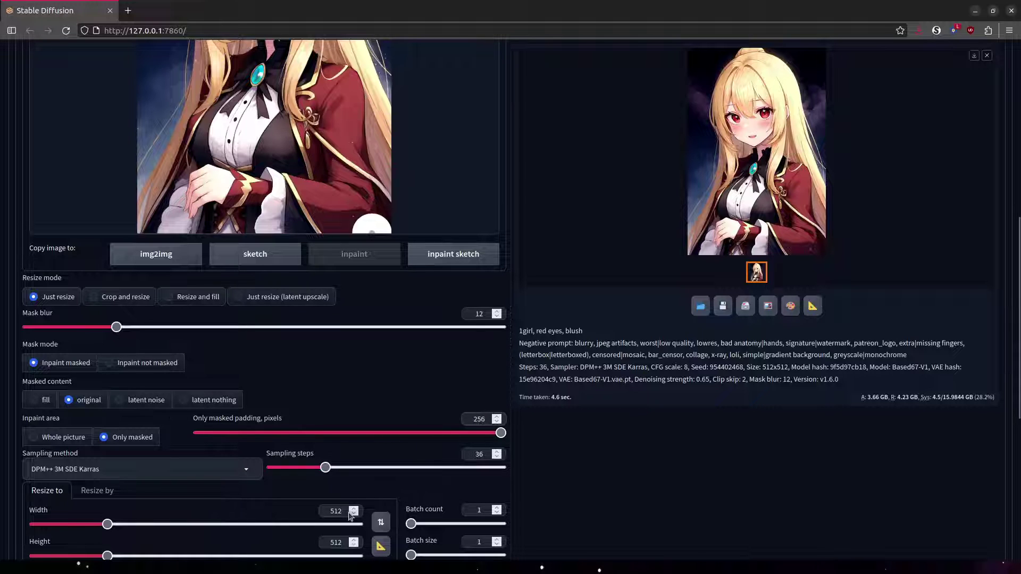
type("768")
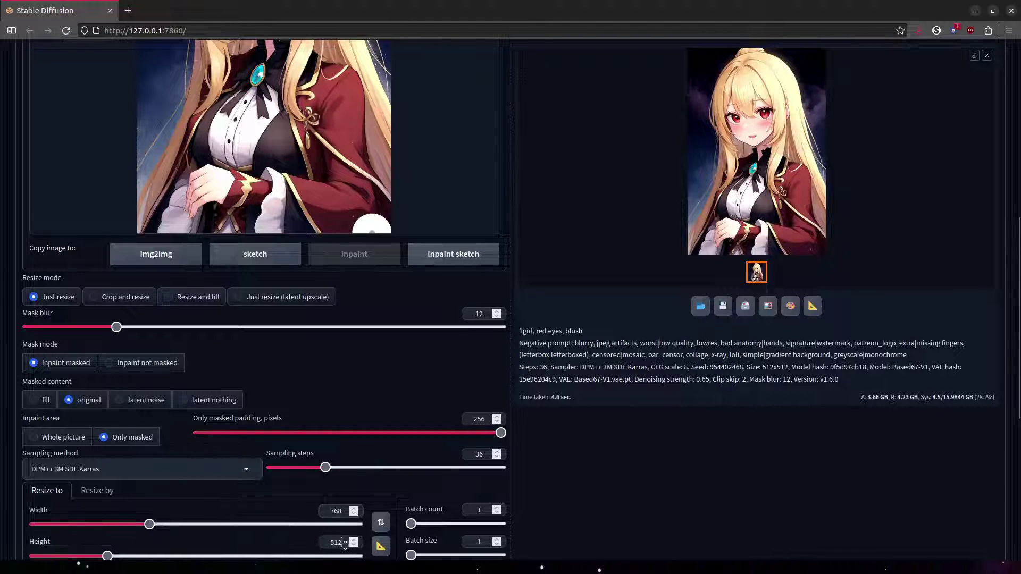
type("768")
scroll(616, 319, "up", 8)
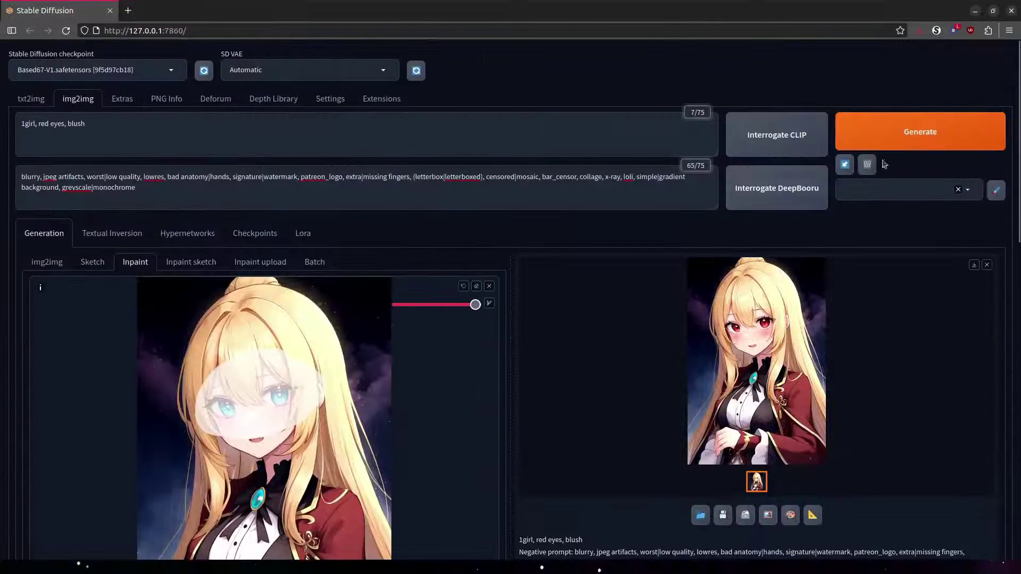
key("ctrl+Return")
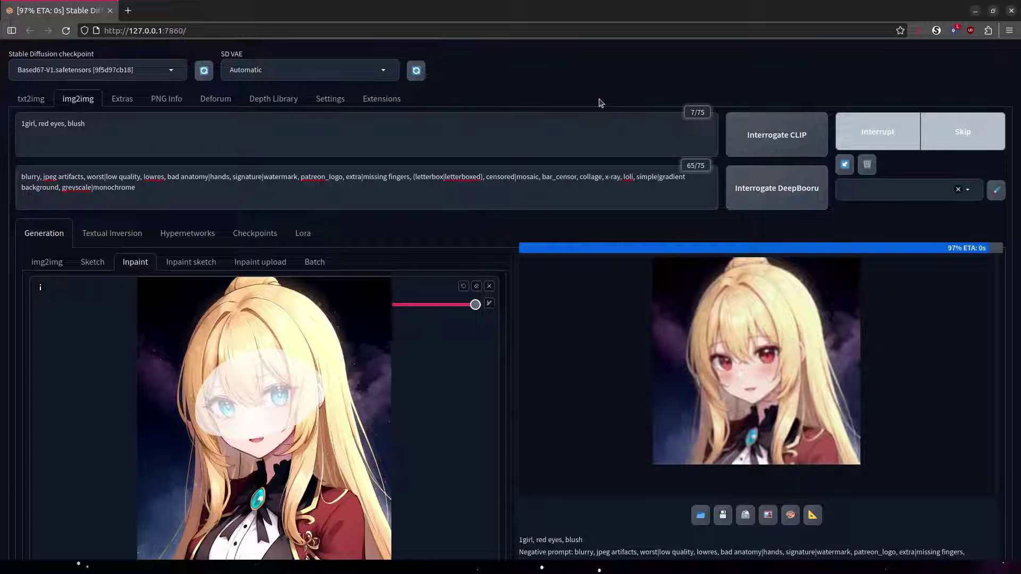
left_click(877, 124)
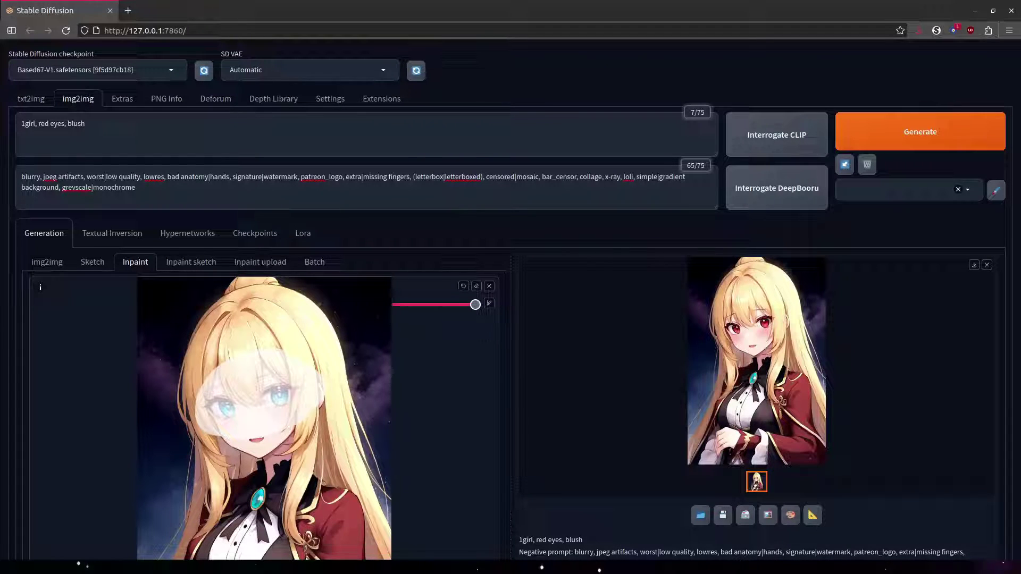
Load the blonde character's portrait into inpaint sketch and paint a red flower with a yellow centre on her hair.
left_click(192, 264)
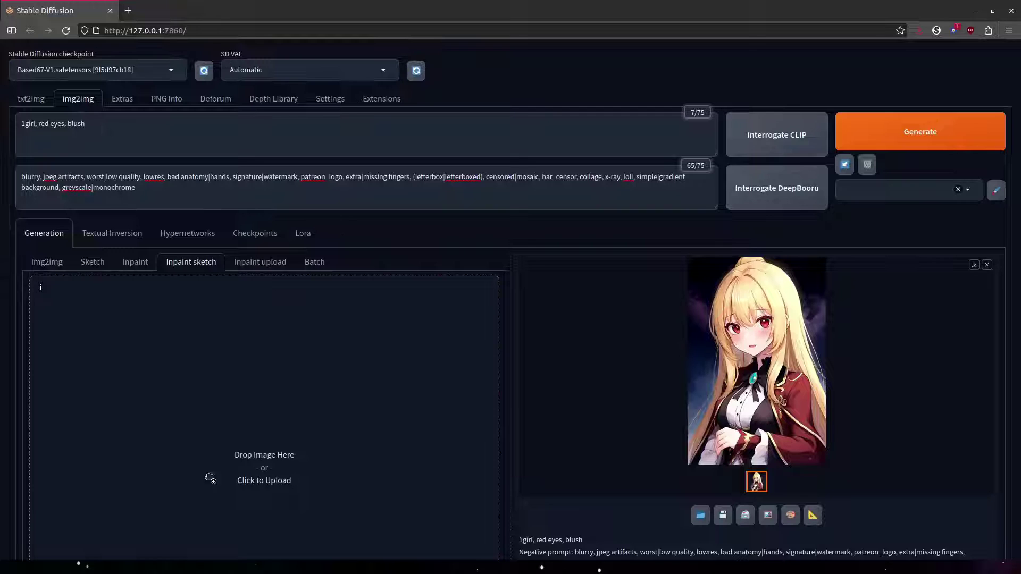
left_click_drag(210, 479, 211, 477)
left_click(489, 316)
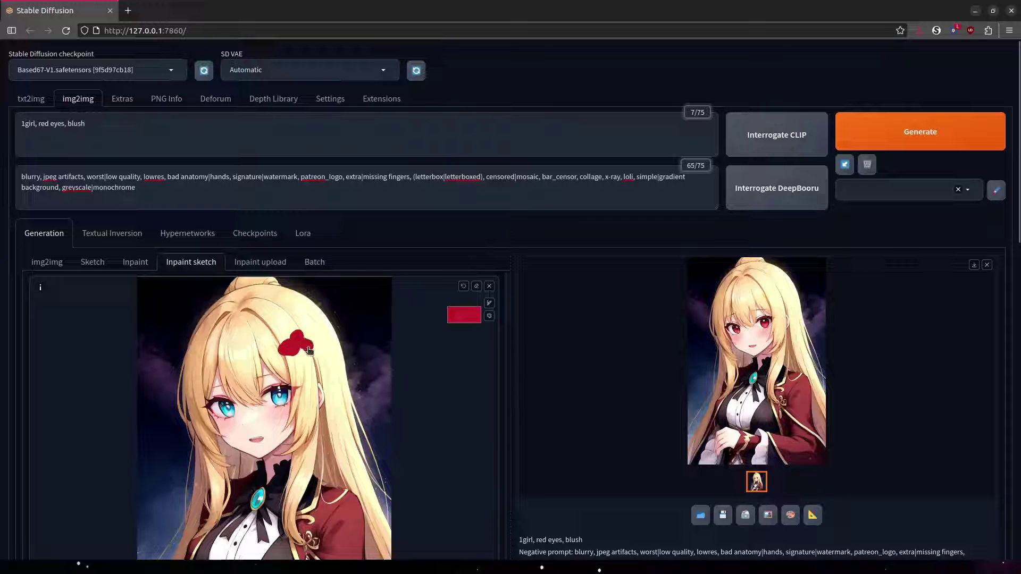
left_click(489, 317)
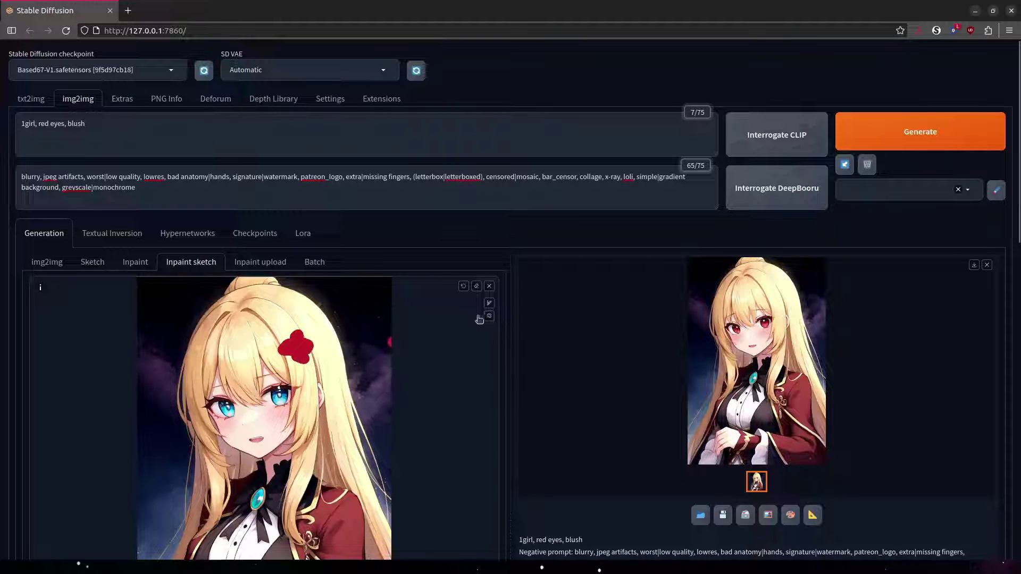
left_click(479, 318)
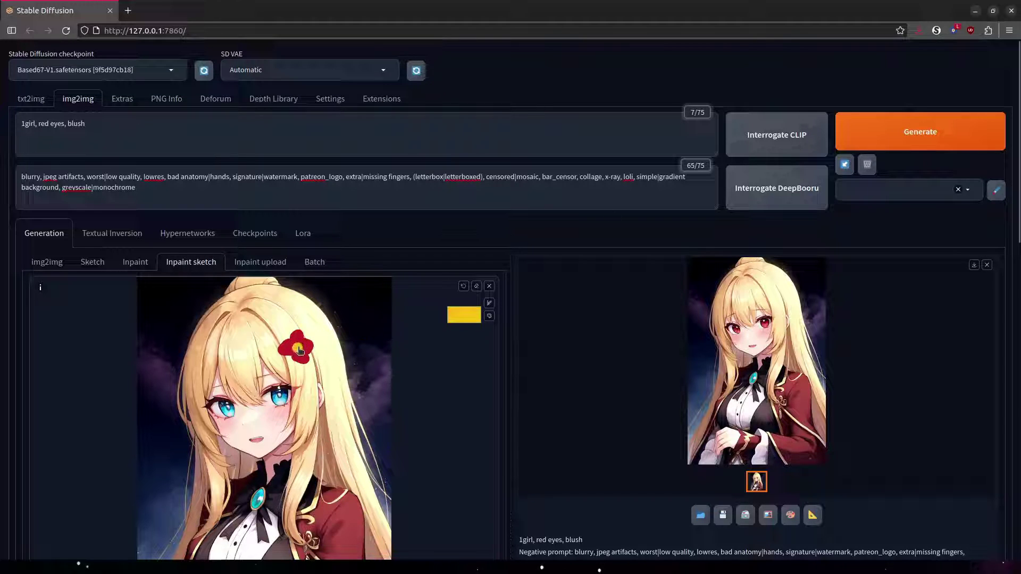
Review the brush size and inpaint sketch settings, and replace the prompt with "flower hair ornament".
scroll(377, 342, "down", 5)
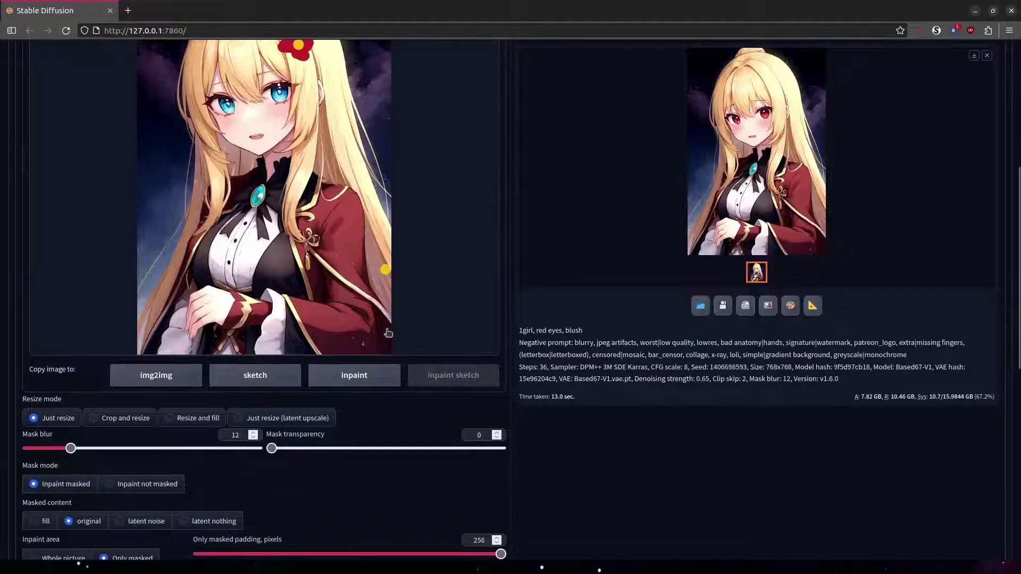
scroll(389, 332, "down", 1)
scroll(404, 297, "up", 6)
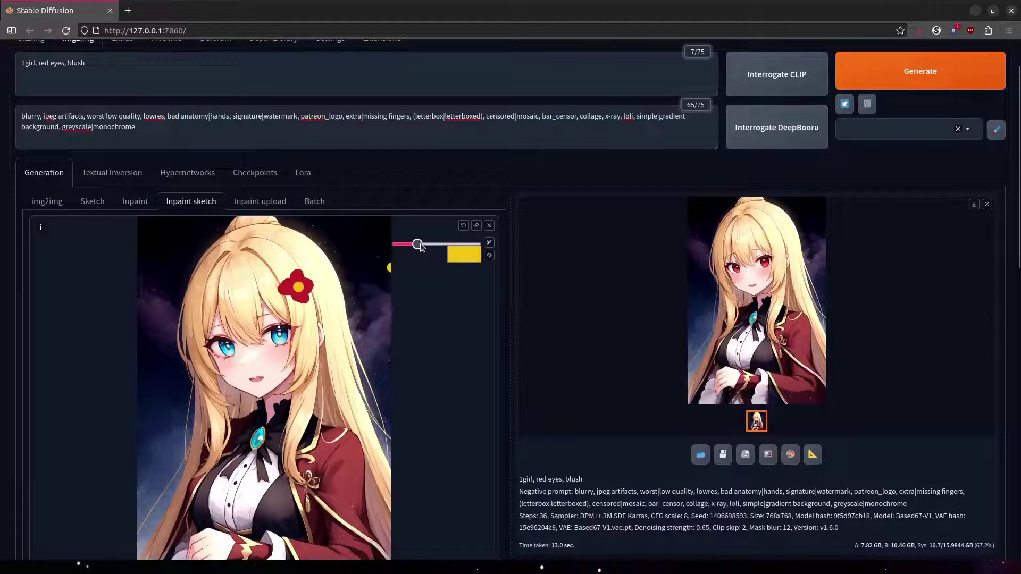
scroll(453, 362, "down", 10)
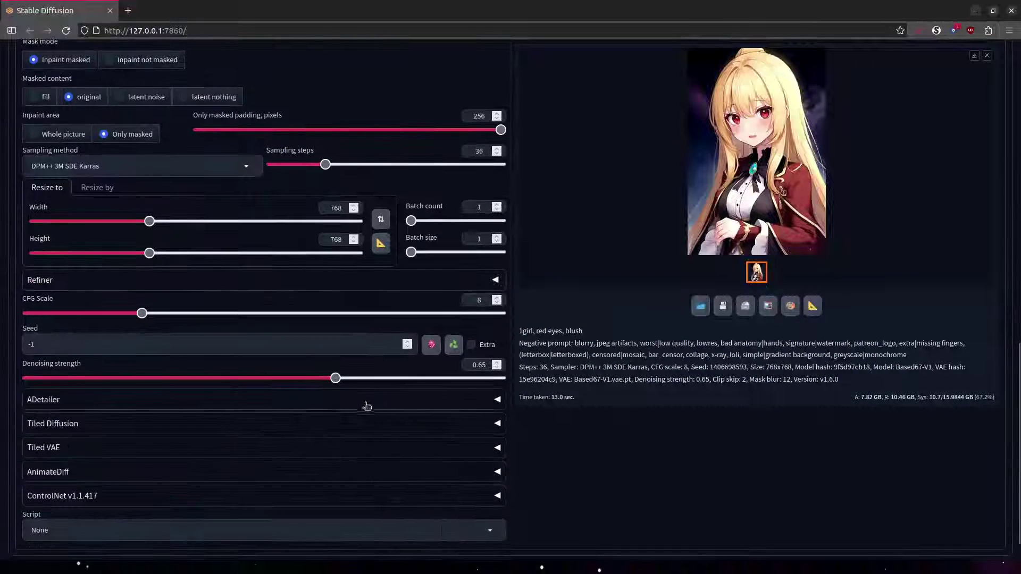
scroll(367, 405, "up", 10)
type("flower h")
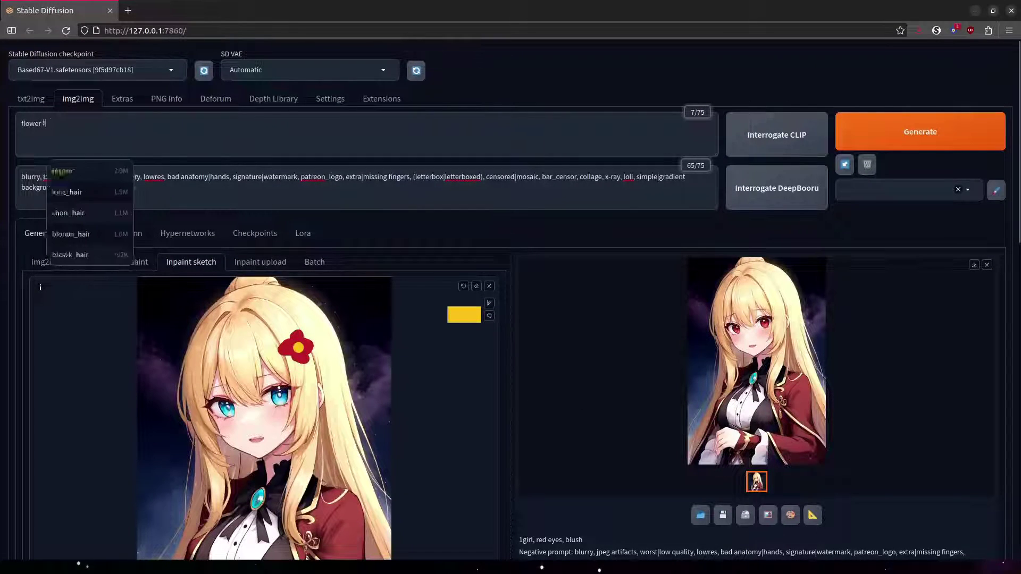
type("air ornament")
Generate the image from the flower sketch and inspect the result enlarged.
scroll(357, 271, "down", 5)
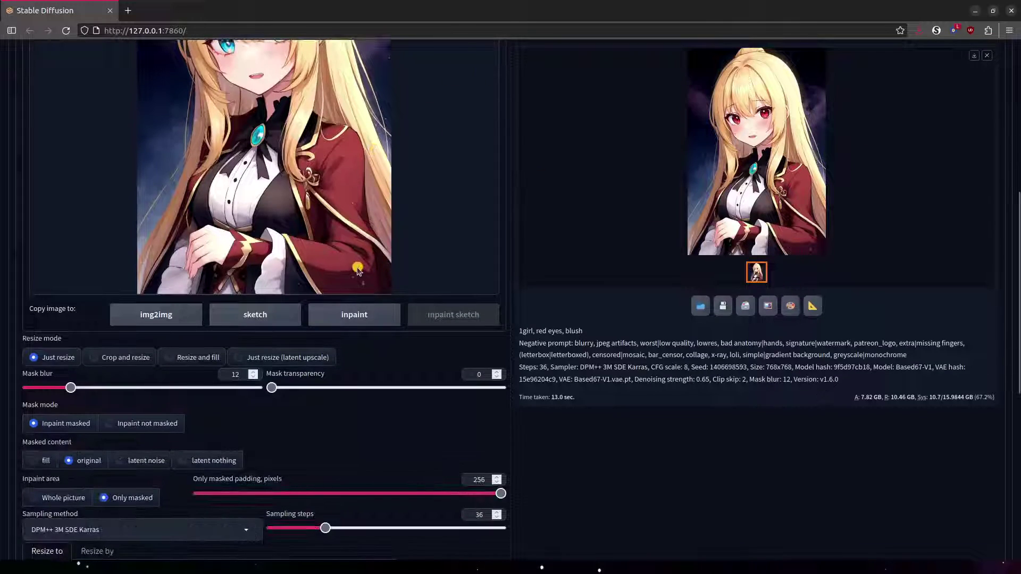
scroll(361, 281, "down", 1)
scroll(306, 385, "down", 1)
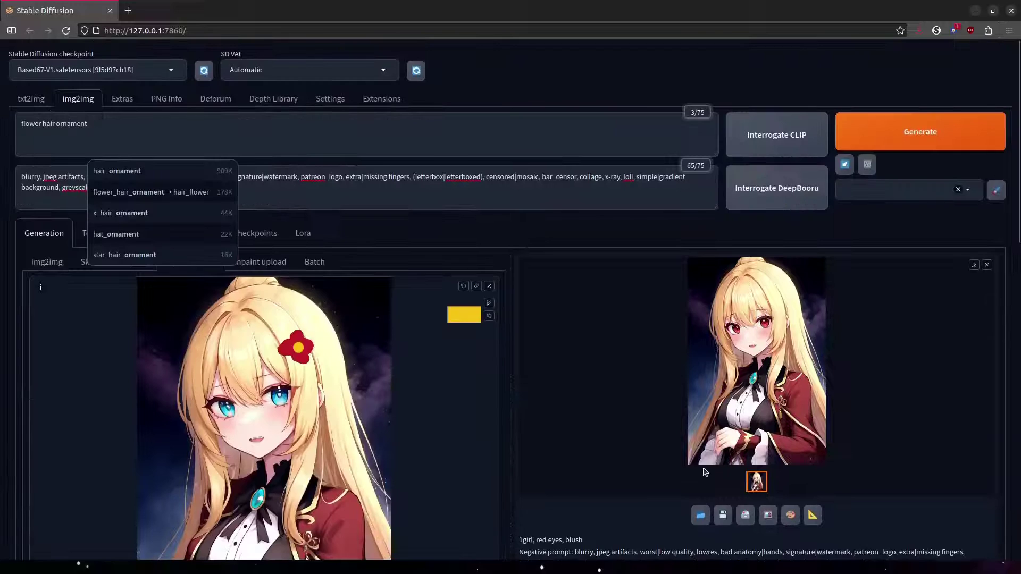
scroll(307, 384, "up", 10)
left_click(932, 136)
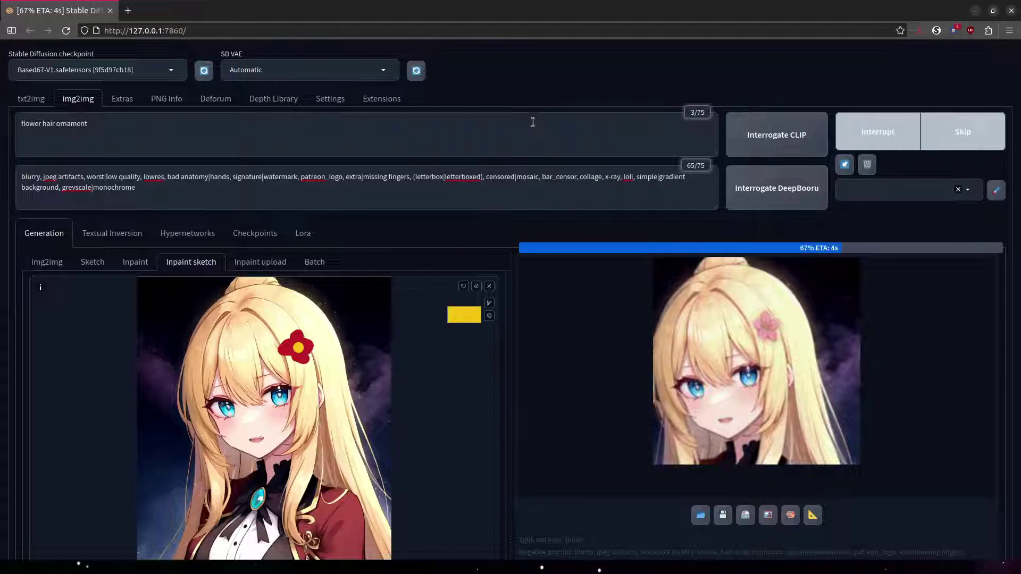
left_click(768, 289)
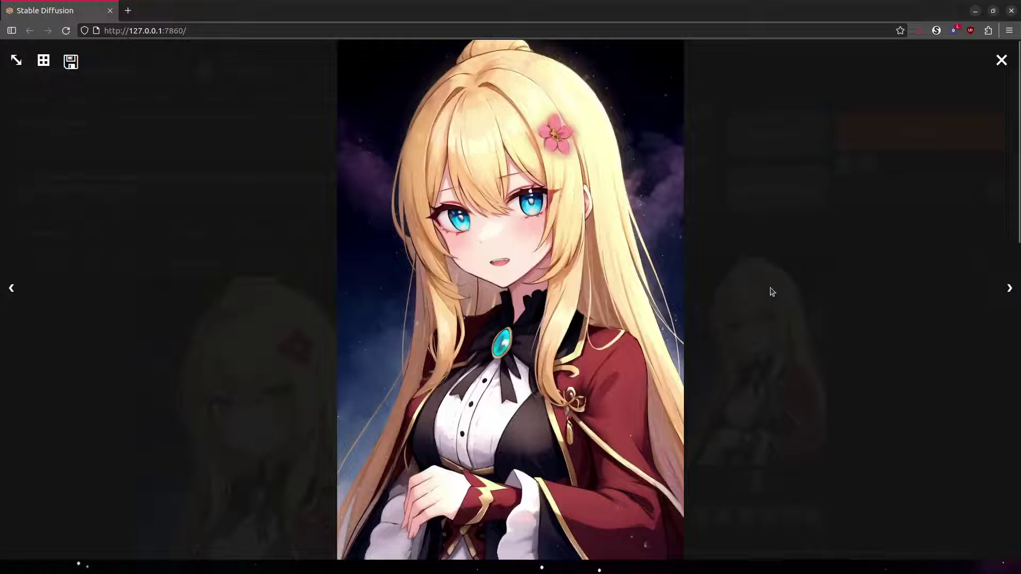
left_click(390, 266)
Generate the flower again with a slightly higher denoising strength and a lower mask blur, and inspect the result enlarged.
scroll(389, 266, "down", 10)
left_click_drag(337, 499, 365, 500)
left_click_drag(67, 145, 47, 151)
scroll(46, 154, "up", 10)
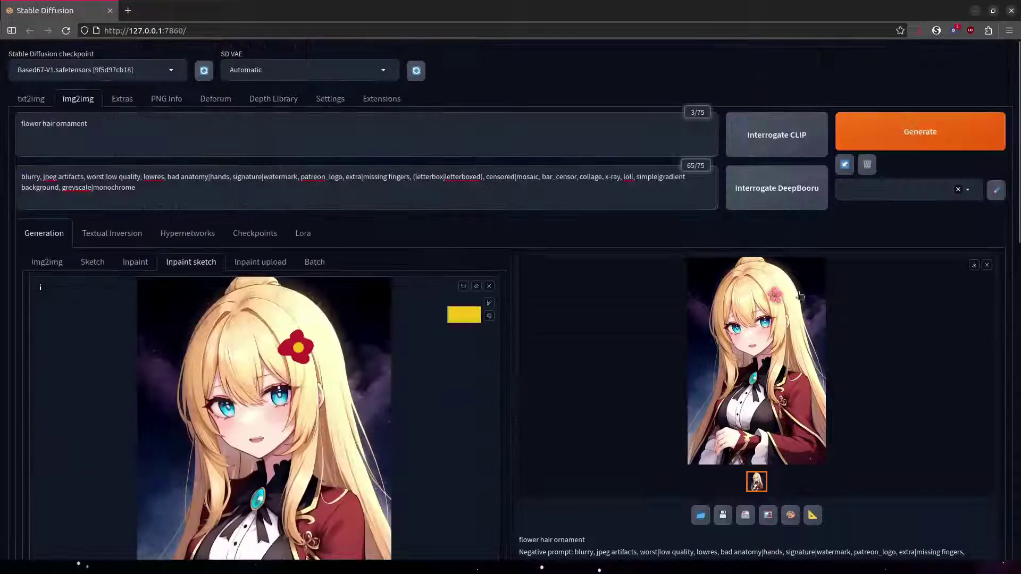
left_click(950, 130)
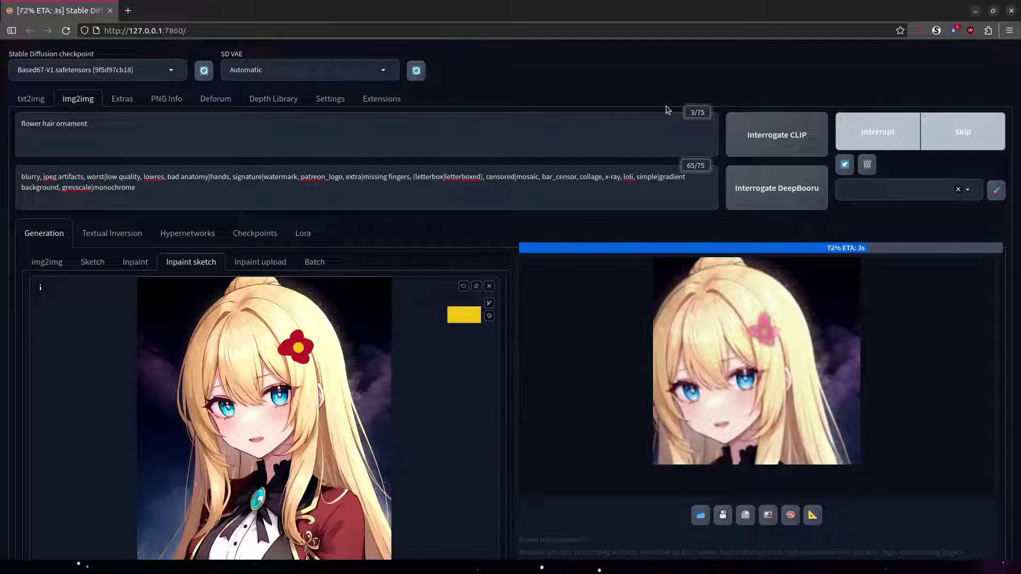
left_click(711, 300)
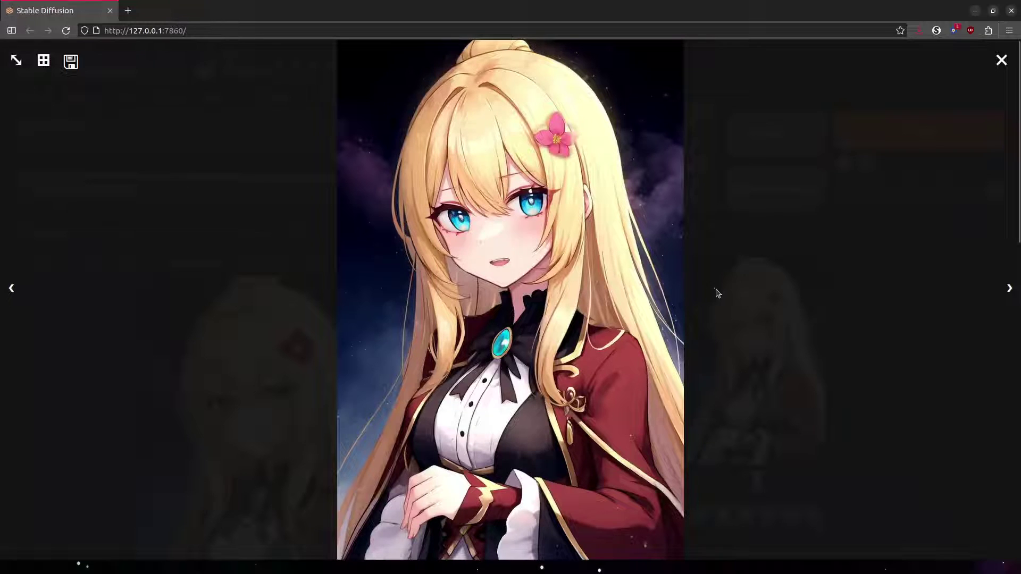
left_click(718, 293)
Lower the denoising strength substantially, generate the flower sketch again, and inspect the result enlarged.
left_click_drag(364, 497, 221, 497)
scroll(921, 136, "up", 4)
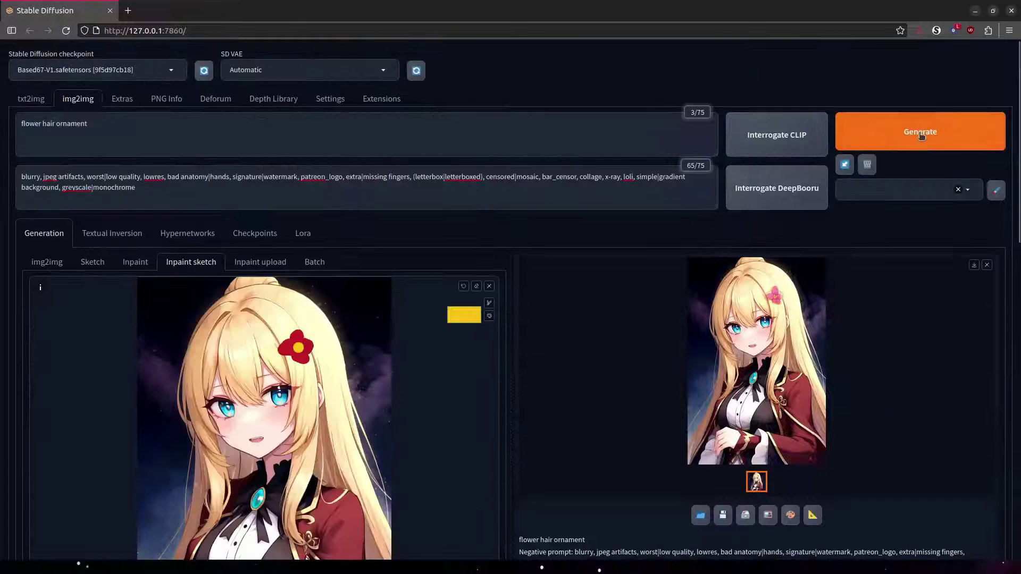
left_click(921, 136)
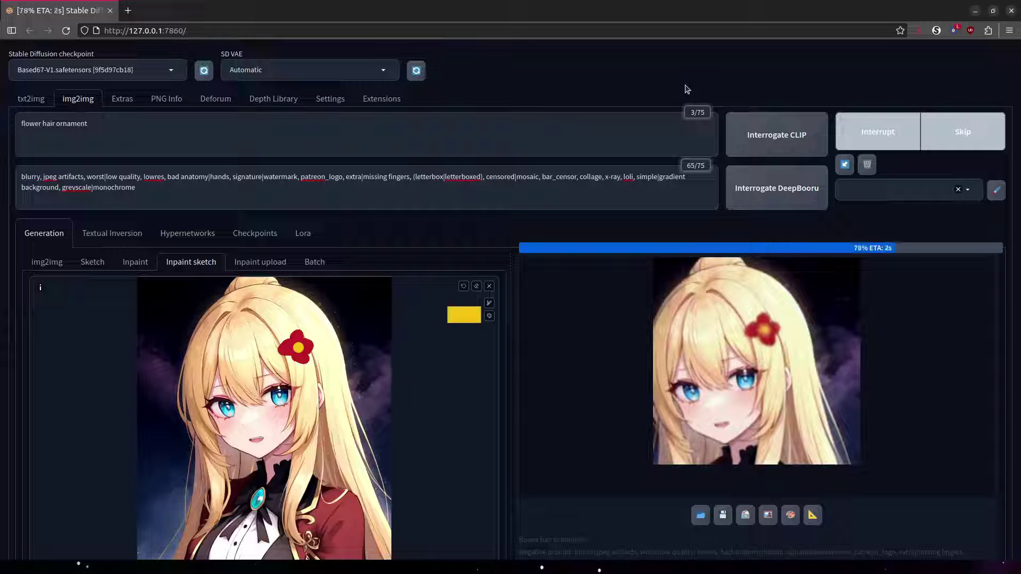
left_click(746, 323)
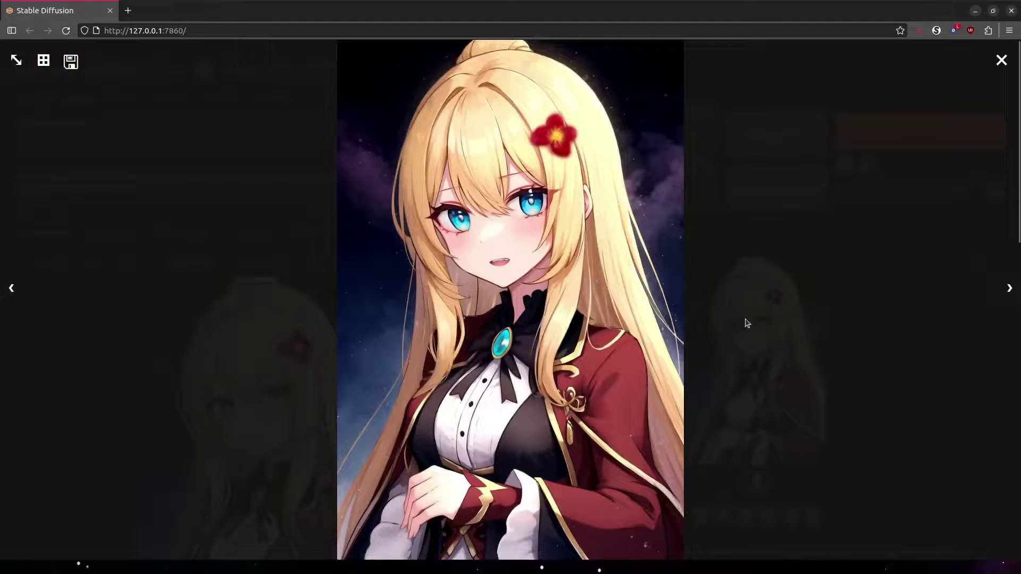
left_click(747, 322)
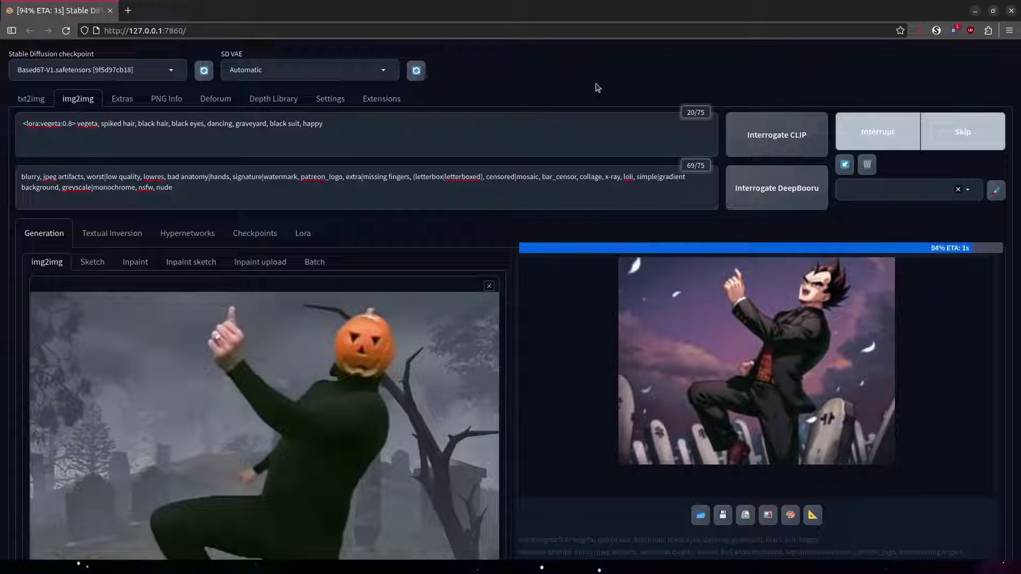
Append "night, spooky" to the img2img prompt of the dancing graveyard figure and generate the image again.
left_click(531, 136)
type(", night, spooky")
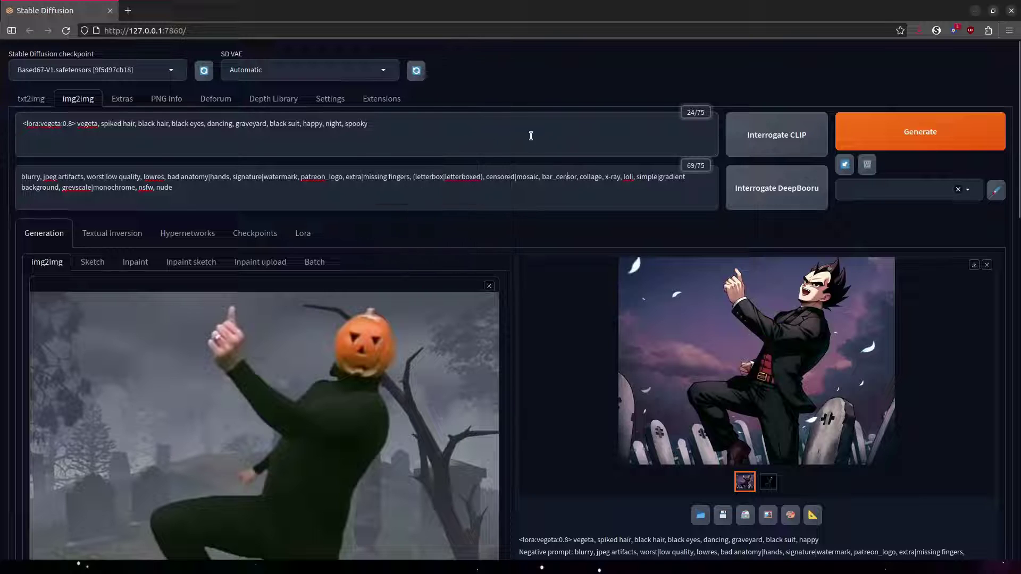
key("ctrl+Return")
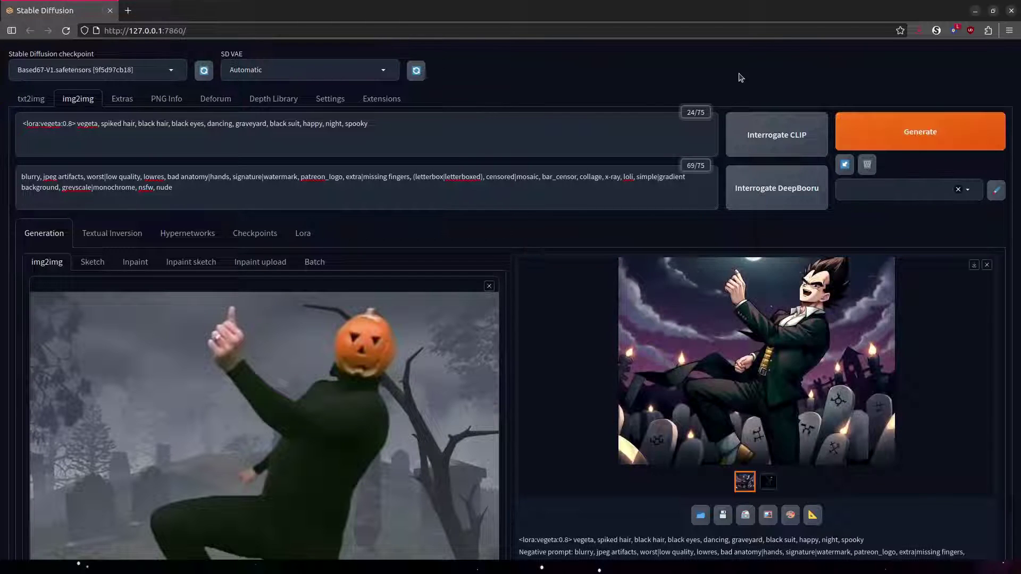
Append "moonlight, trees" to the img2img prompt and generate another version of the graveyard scene.
left_click(317, 137)
type(", moonlight, trees")
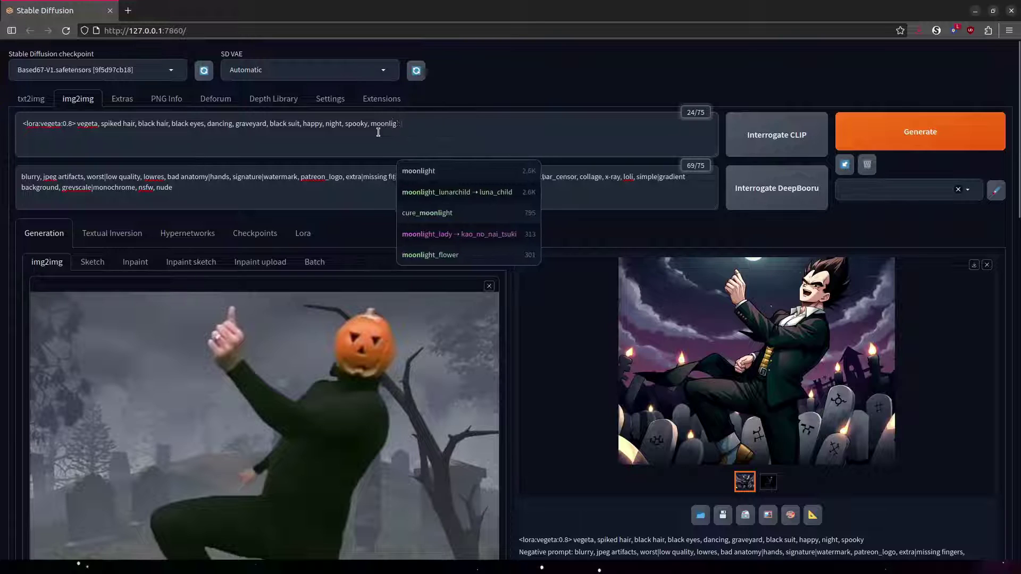
key("ctrl+Return")
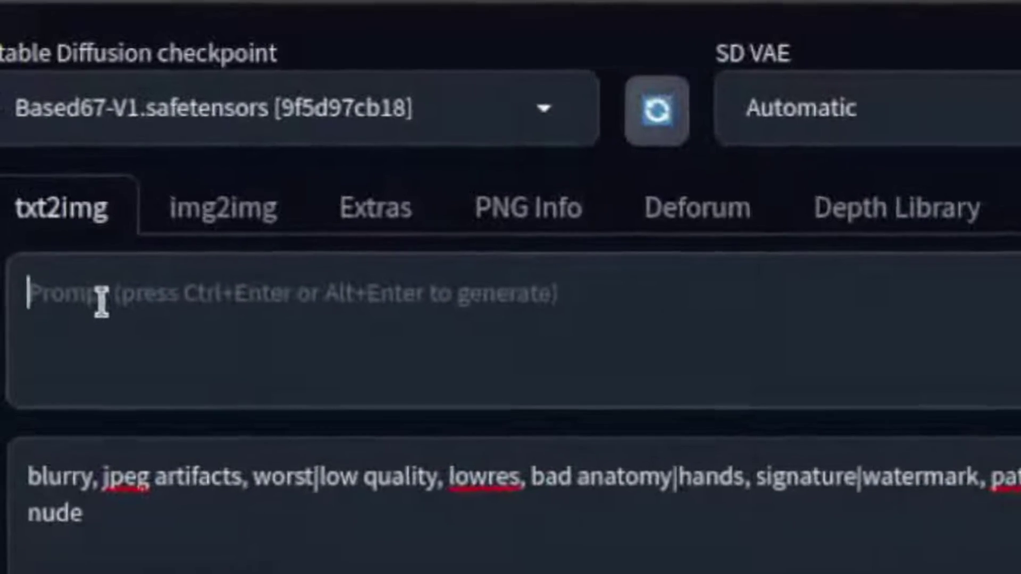
Enter "big butt" as the txt2img prompt and generate an image with the existing settings.
type("bi")
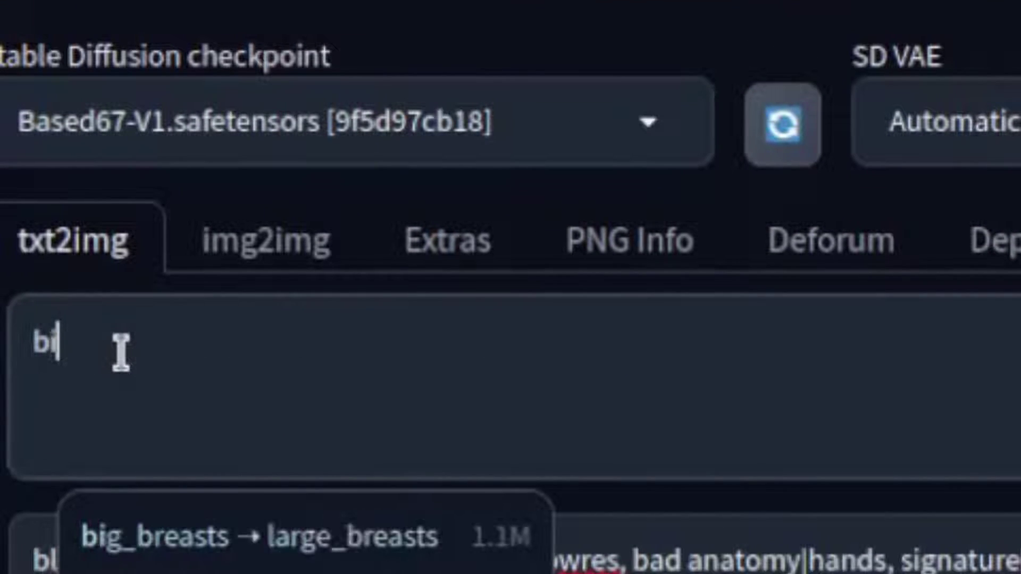
type("g b")
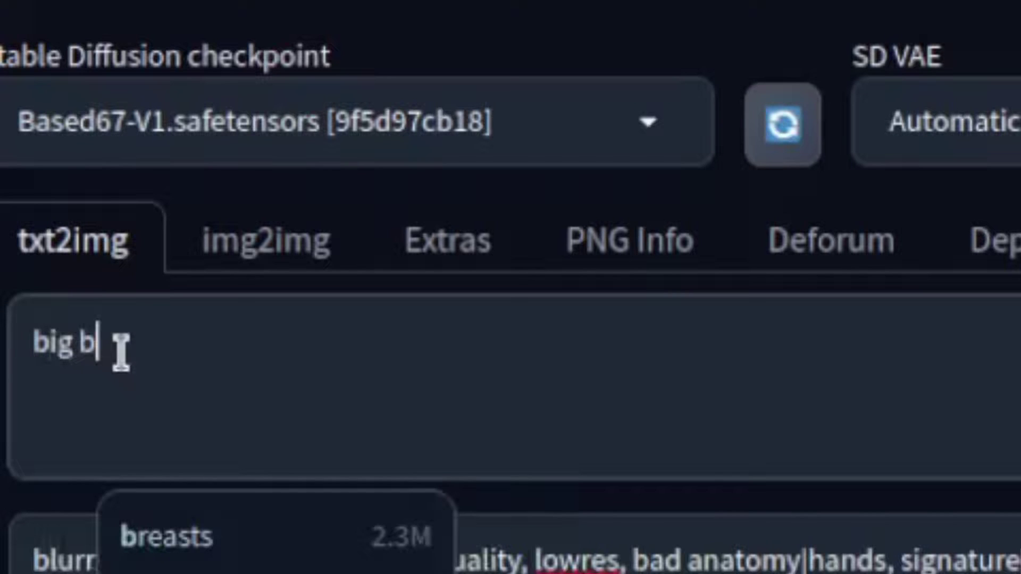
type("utt")
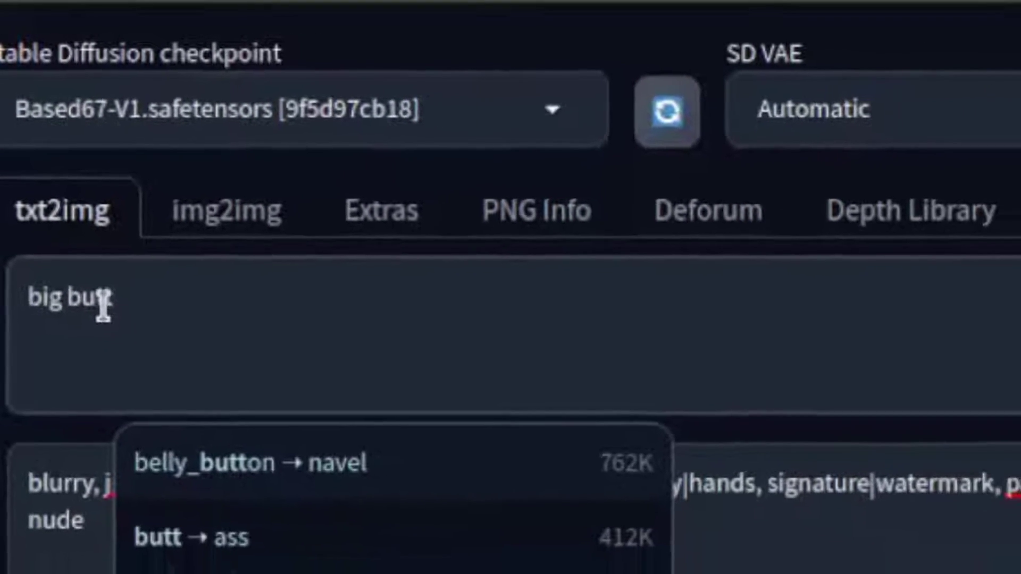
left_click(1018, 558)
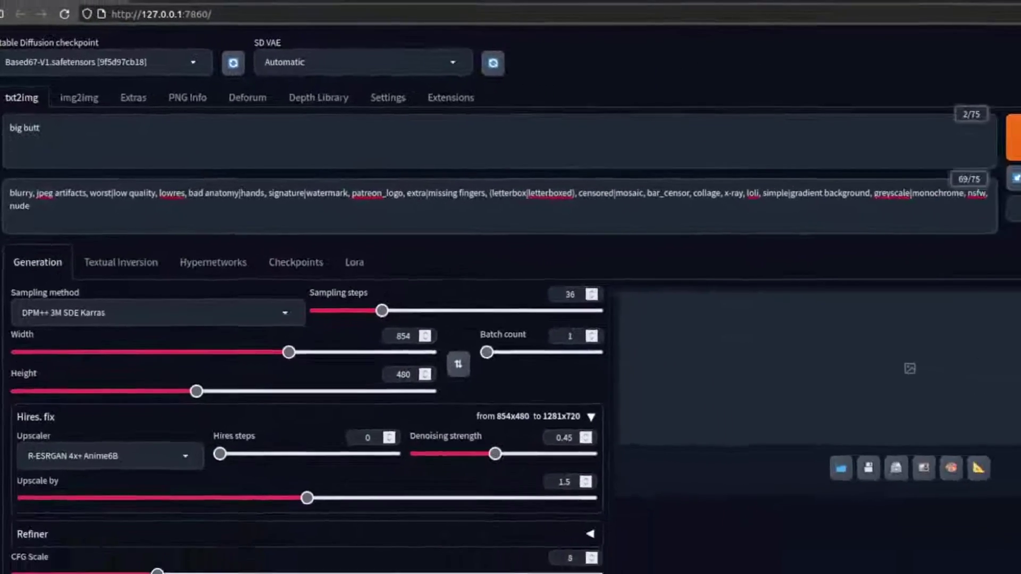
key("ctrl+Return")
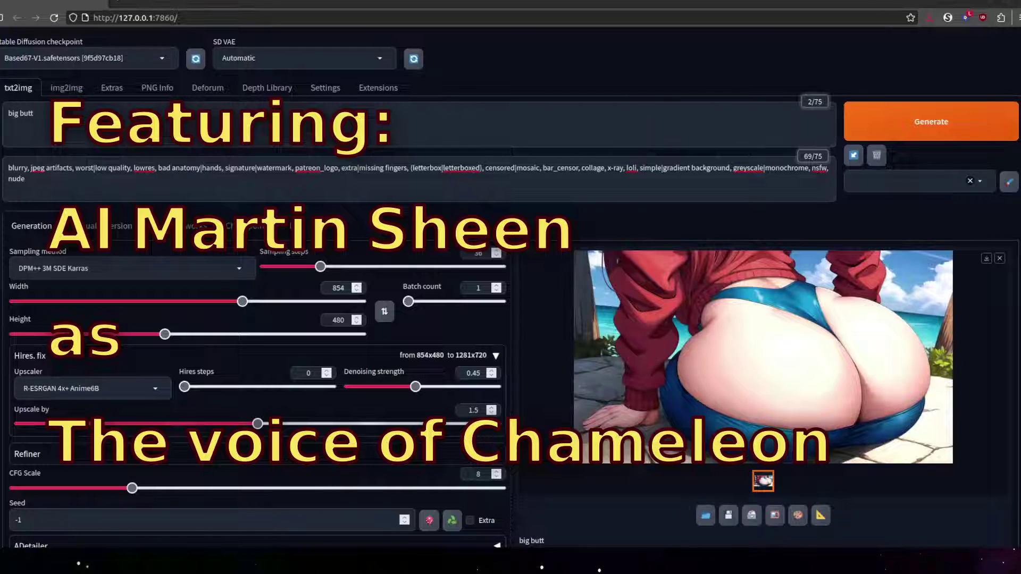
Generate further txt2img variations with the same prompt and settings.
key("ctrl+Return")
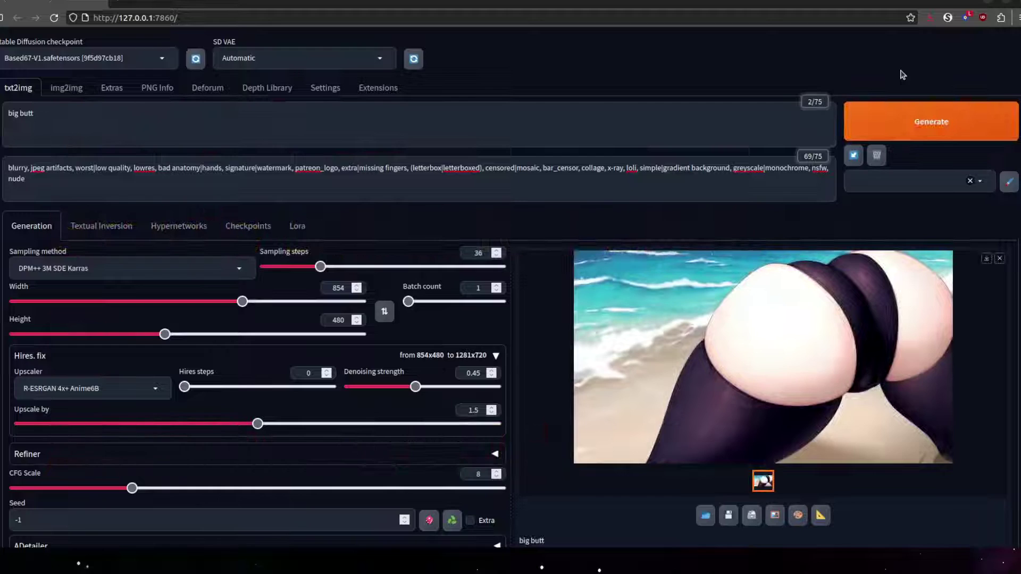
left_click(935, 423)
left_click(936, 423)
left_click(923, 127)
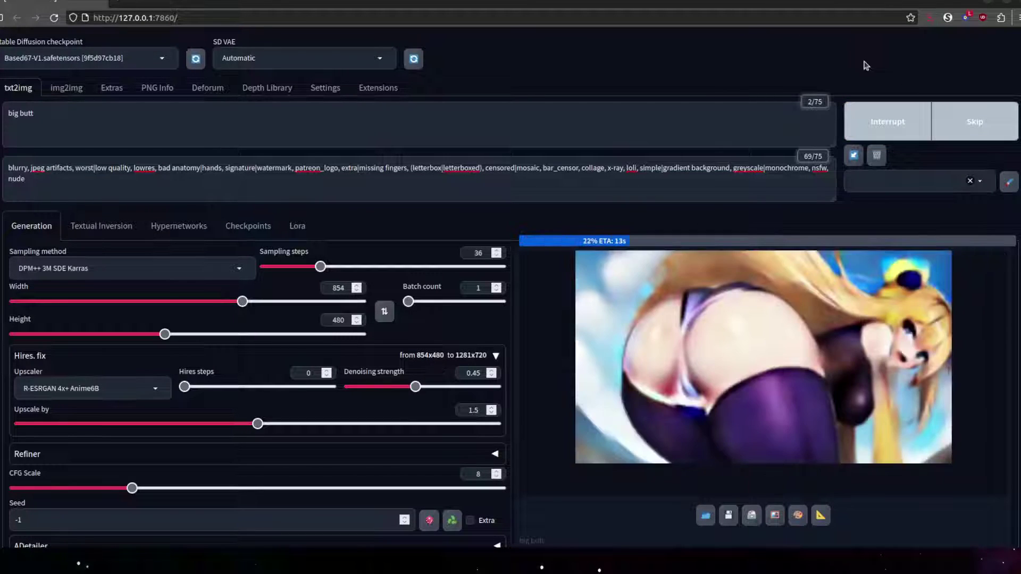